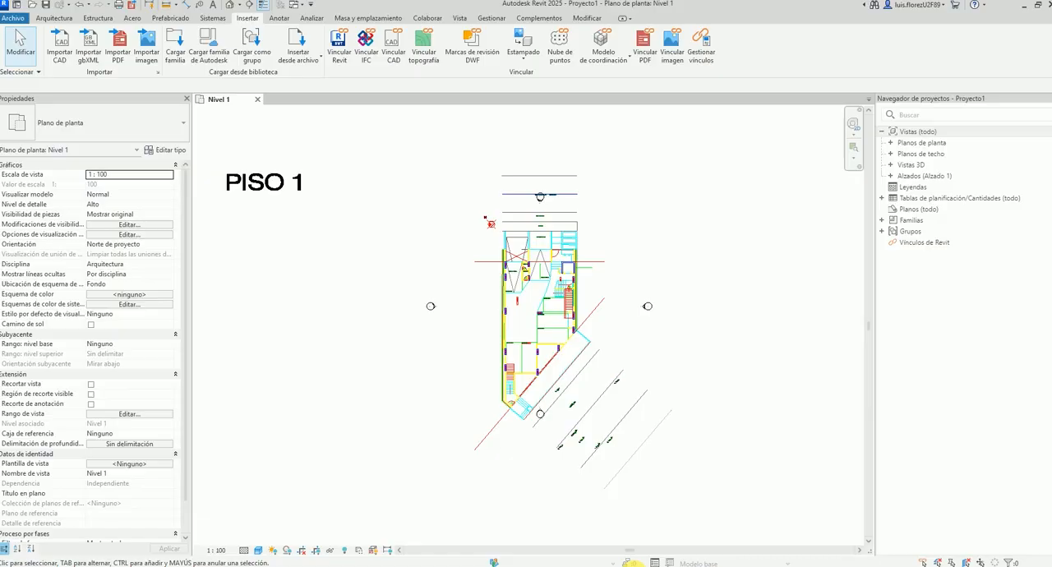
Switch to Google Maps, mark a point on the Edificio Saint Joseph roof by Calle 33A, and select its coordinates.
left_click(590, 518)
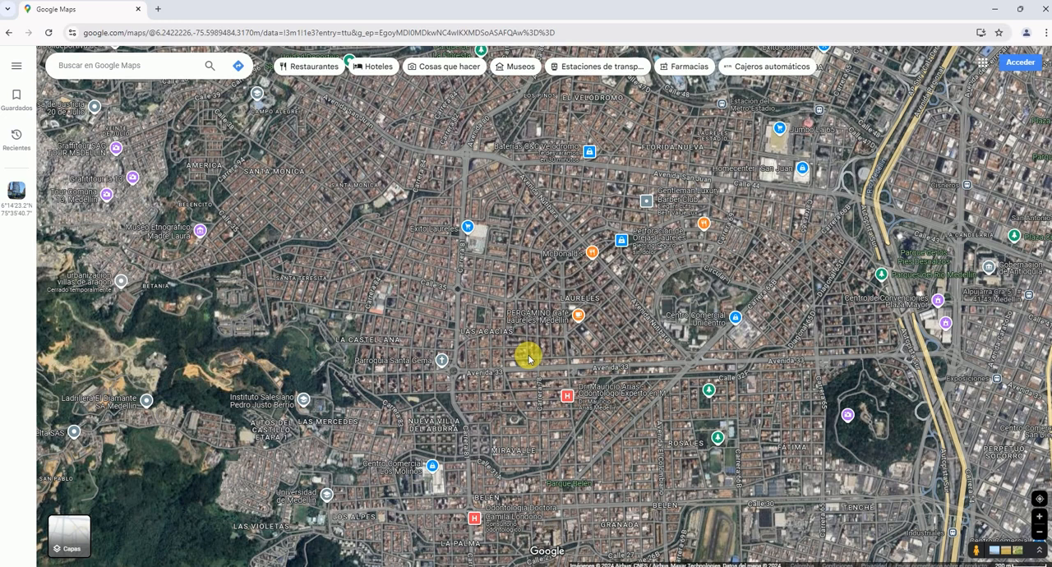
scroll(528, 358, "down", 5)
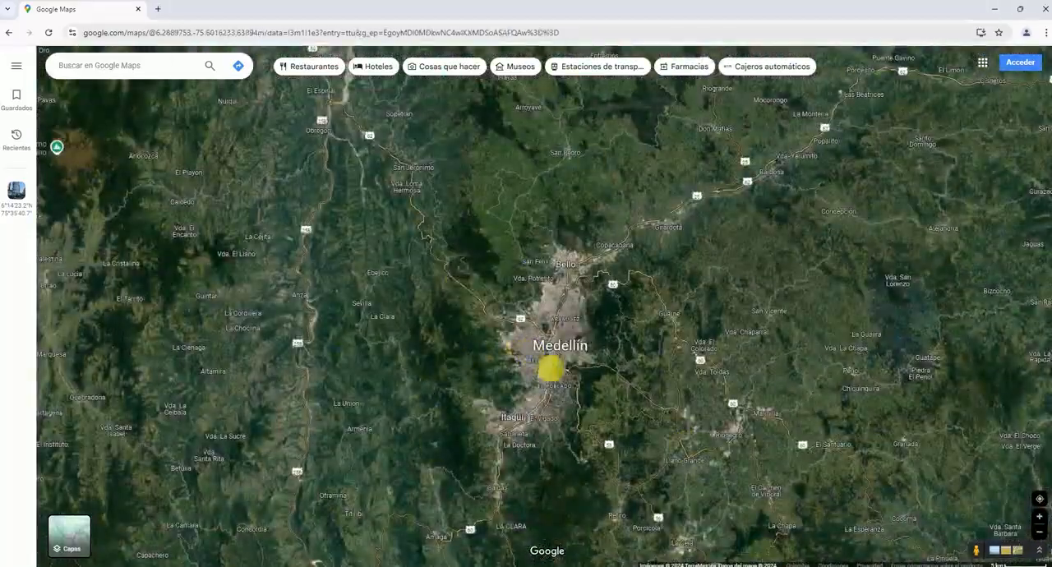
scroll(527, 345, "up", 5)
scroll(507, 369, "up", 5)
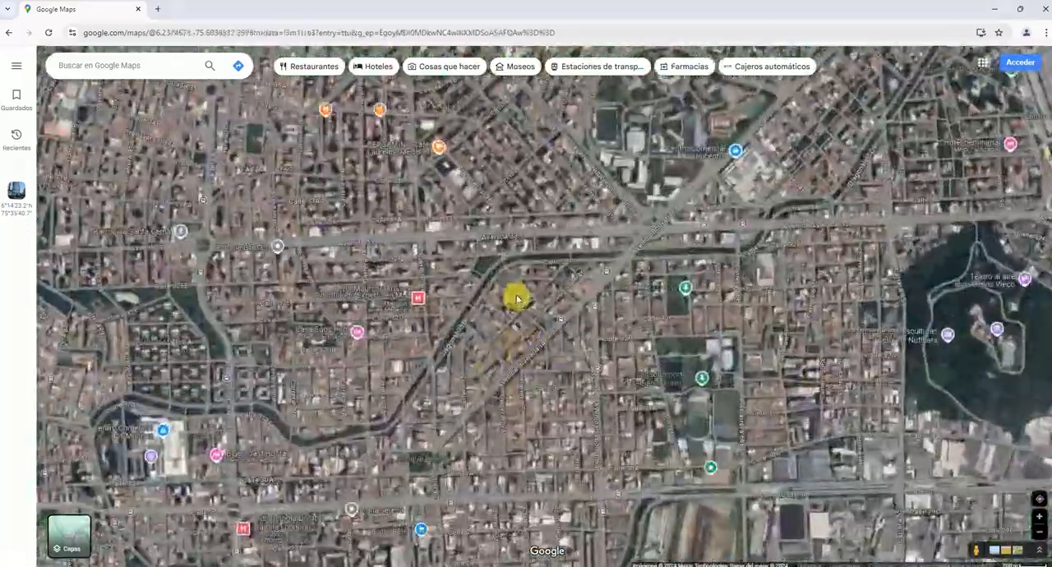
scroll(352, 305, "up", 3)
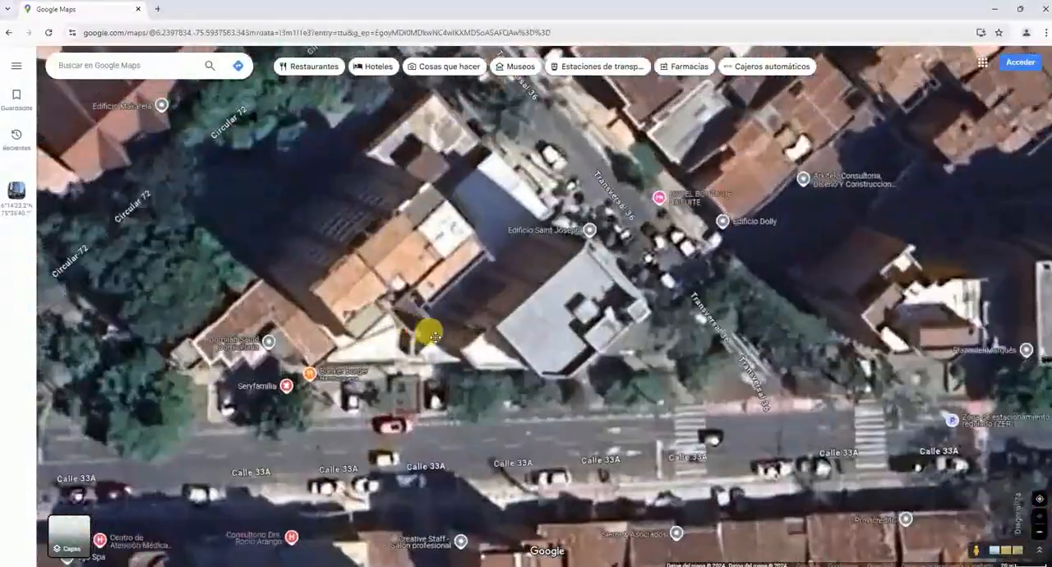
scroll(468, 282, "down", 3)
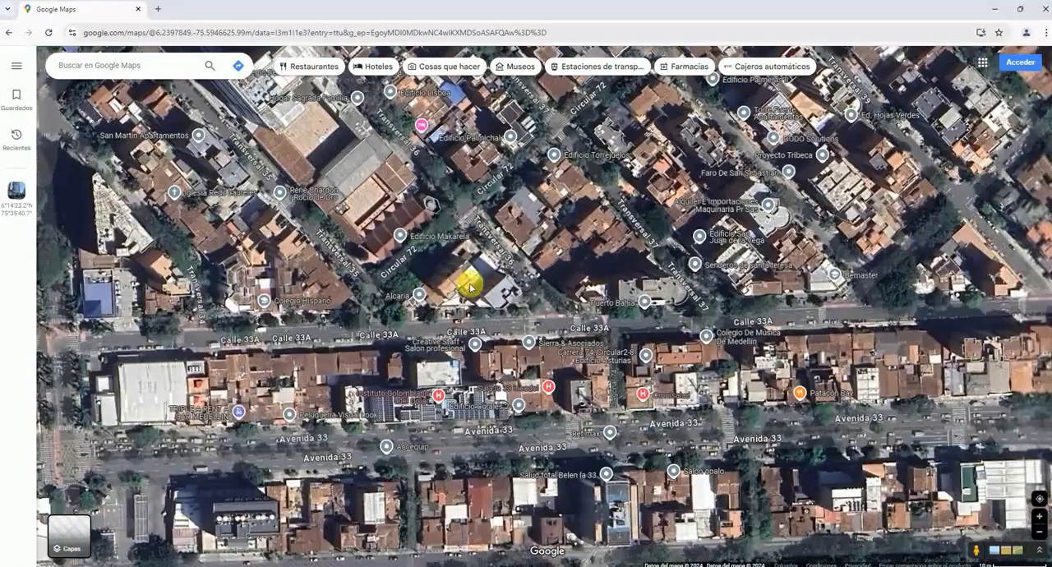
scroll(491, 284, "up", 2)
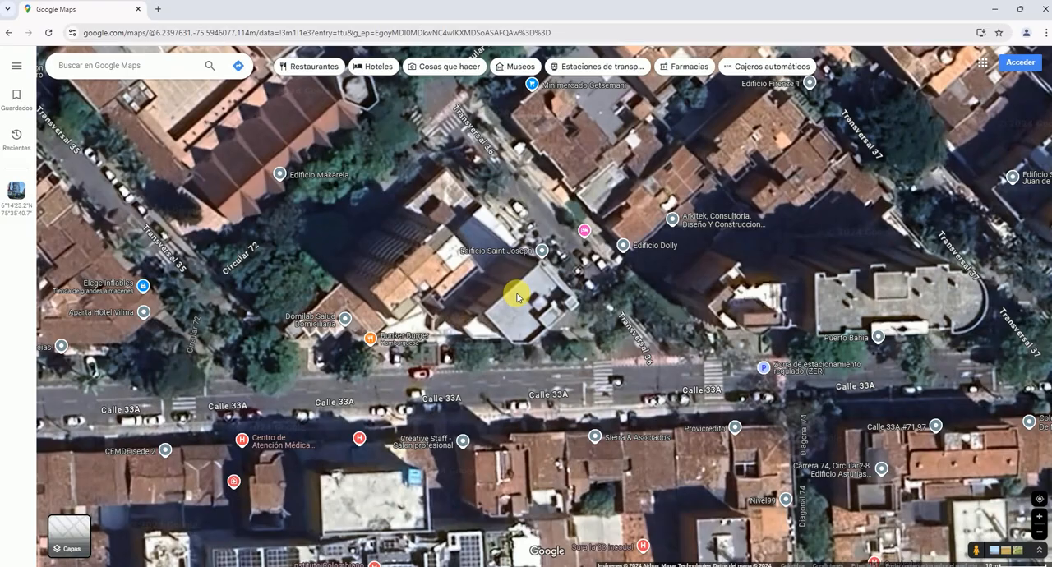
left_click(517, 295)
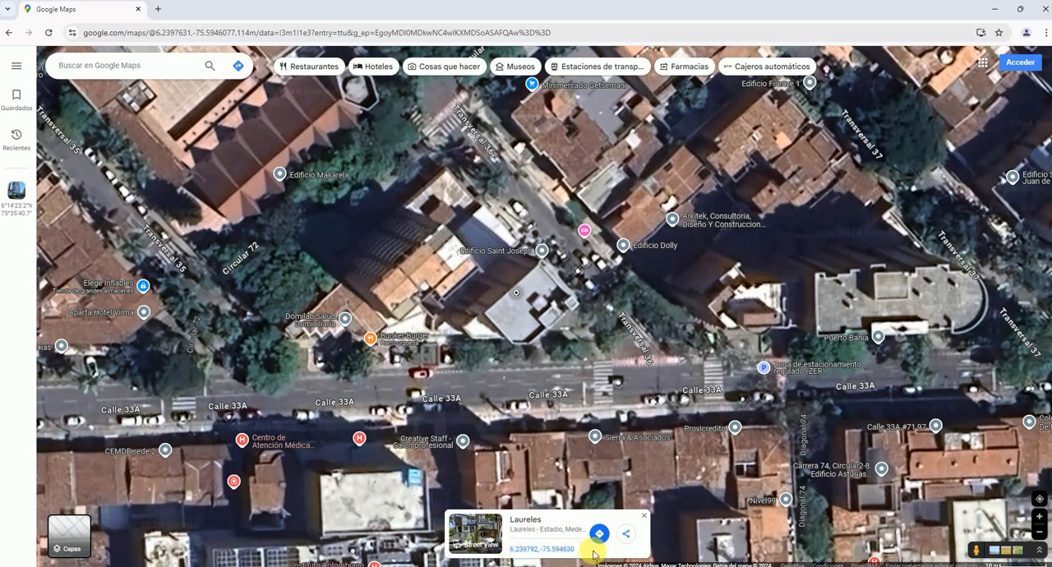
left_click_drag(580, 549, 508, 549)
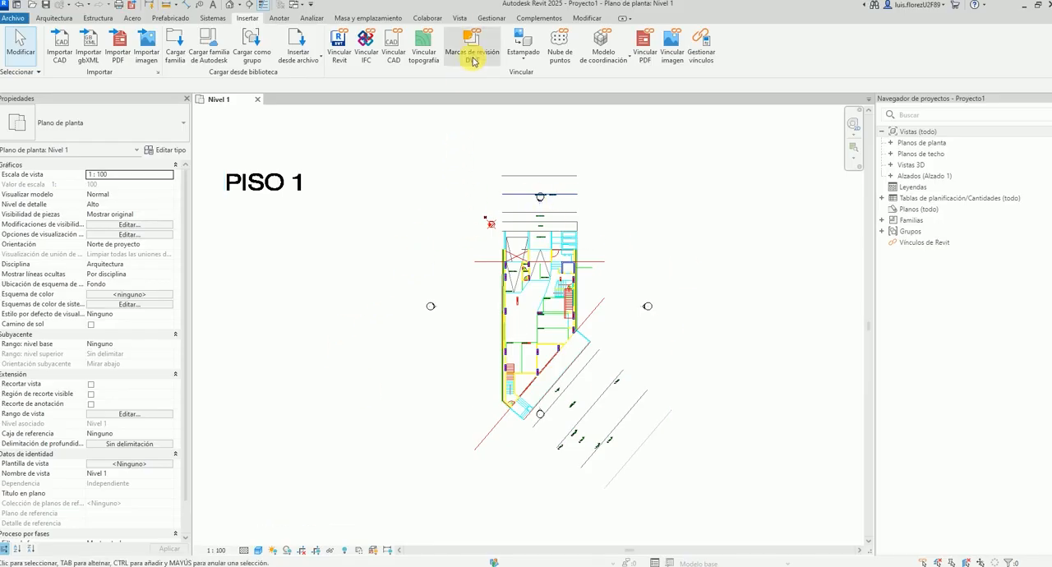
Switch to Revit and open the project's location and site settings.
left_click(492, 19)
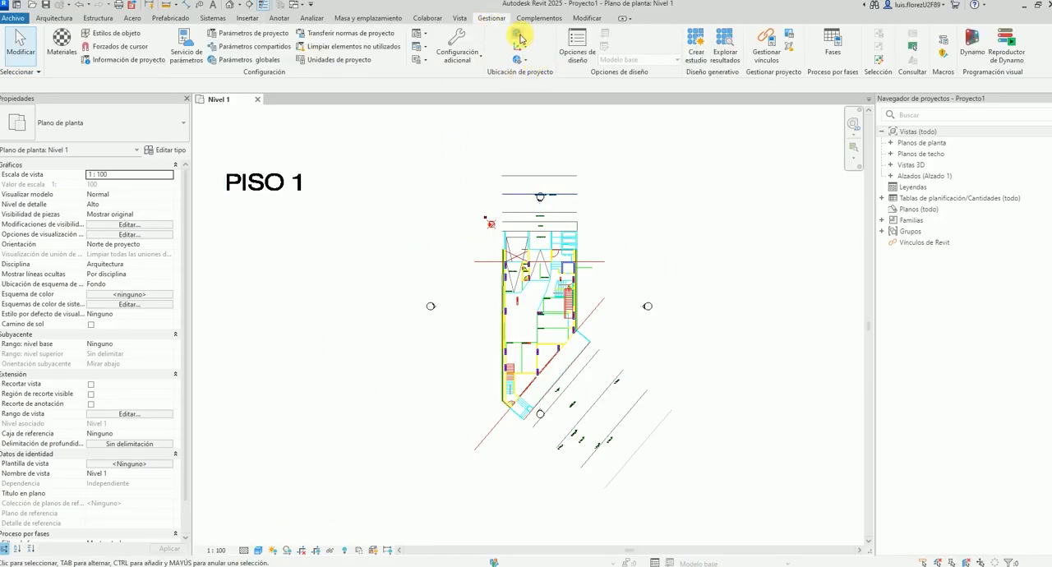
left_click(518, 37)
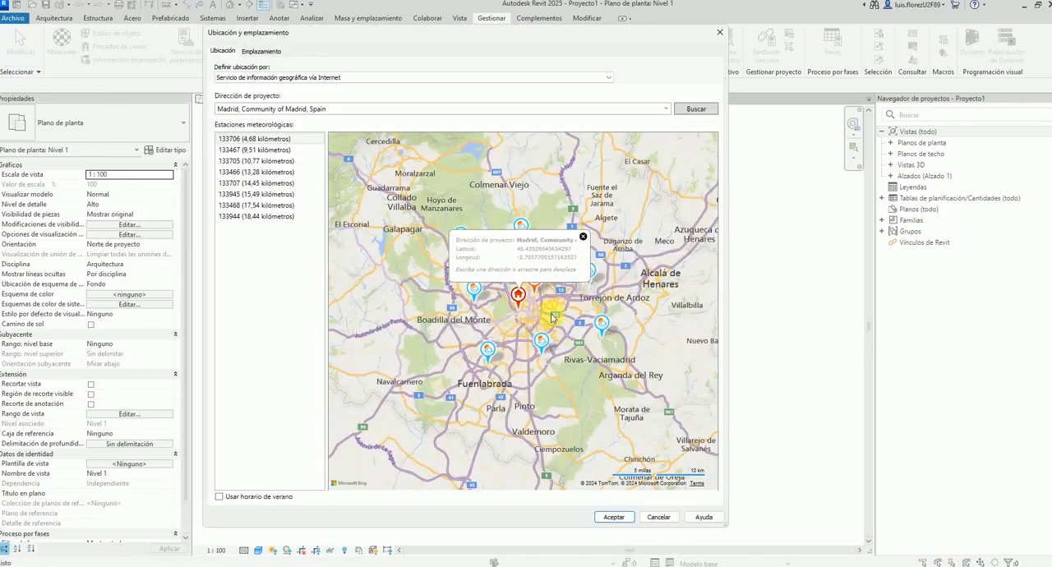
Move the project location marker on the map from Madrid across the Atlantic to the Medellín area in Colombia.
scroll(552, 318, "down", 6)
left_click_drag(583, 289, 423, 390)
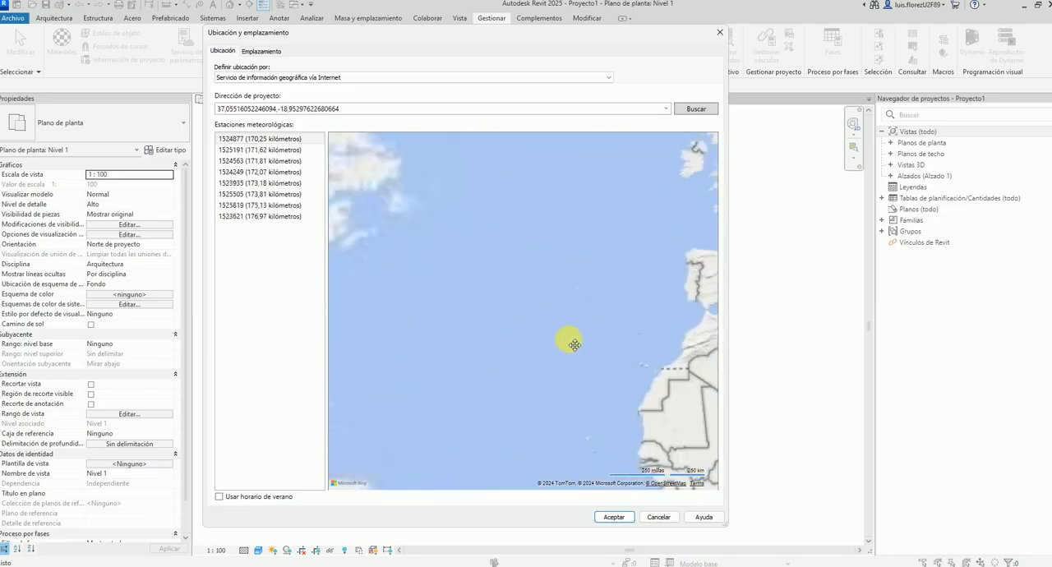
scroll(574, 344, "down", 3)
left_click_drag(625, 280, 500, 383)
scroll(500, 383, "up", 1)
scroll(550, 225, "up", 1)
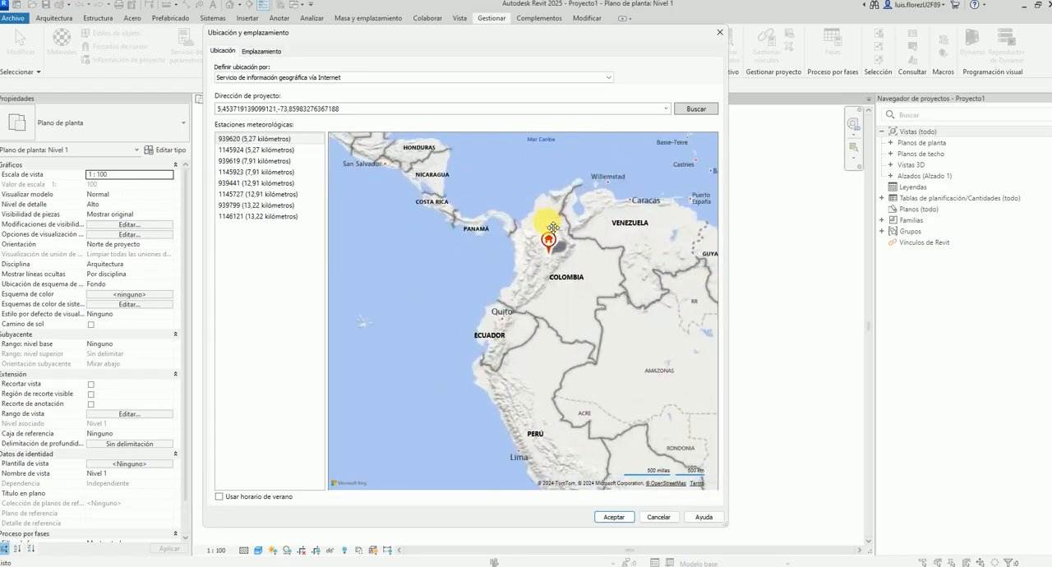
scroll(554, 227, "up", 4)
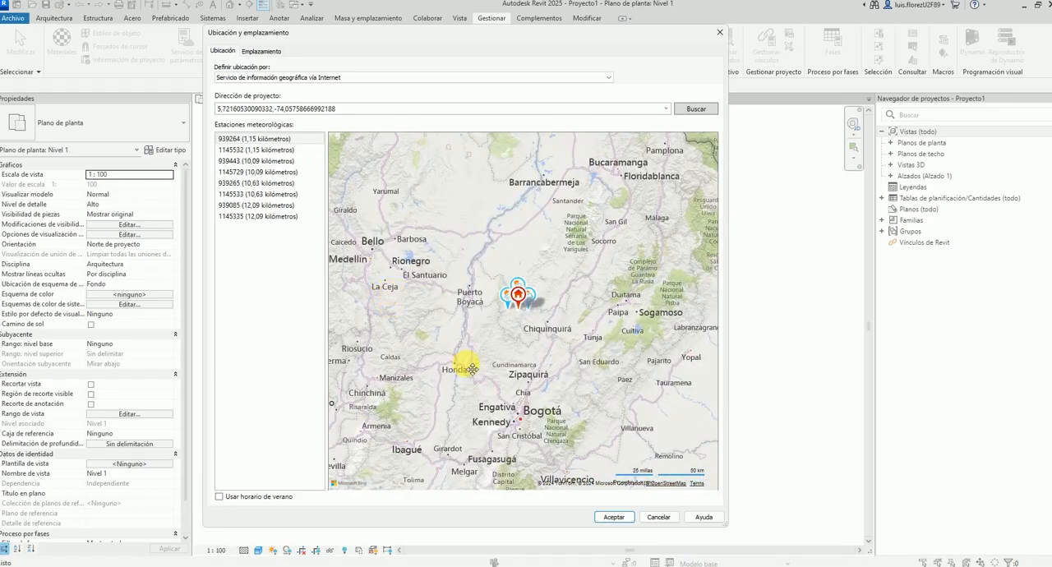
left_click_drag(473, 370, 586, 424)
scroll(585, 424, "down", 1)
left_click_drag(613, 387, 536, 372)
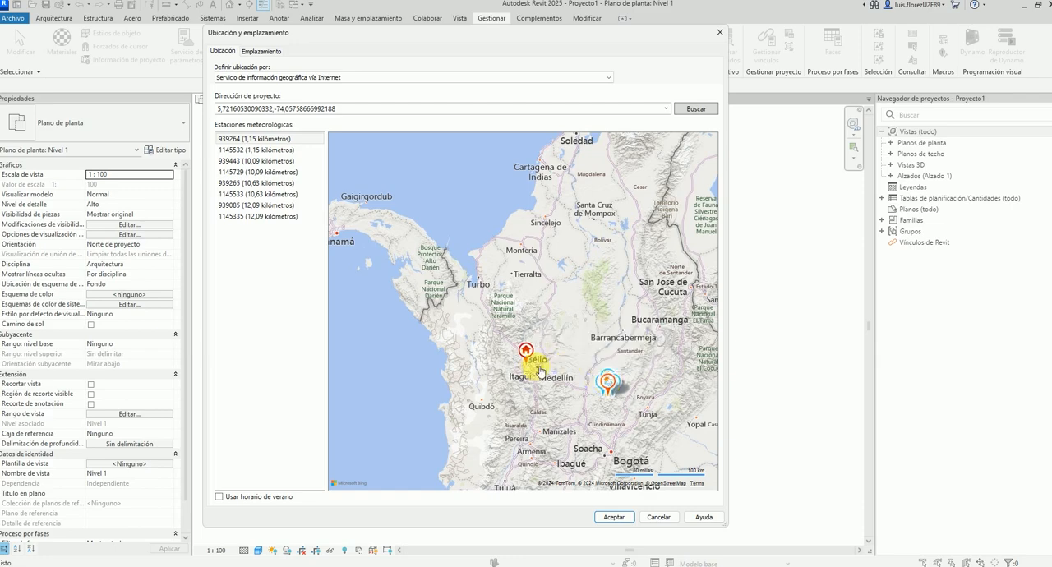
scroll(537, 375, "up", 3)
left_click_drag(498, 216, 545, 400)
left_click_drag(540, 267, 456, 383)
scroll(456, 382, "down", 1)
Switch to Google Maps and copy the marked point's coordinates, 6.239792, -75.594630.
left_click_drag(510, 549, 557, 553)
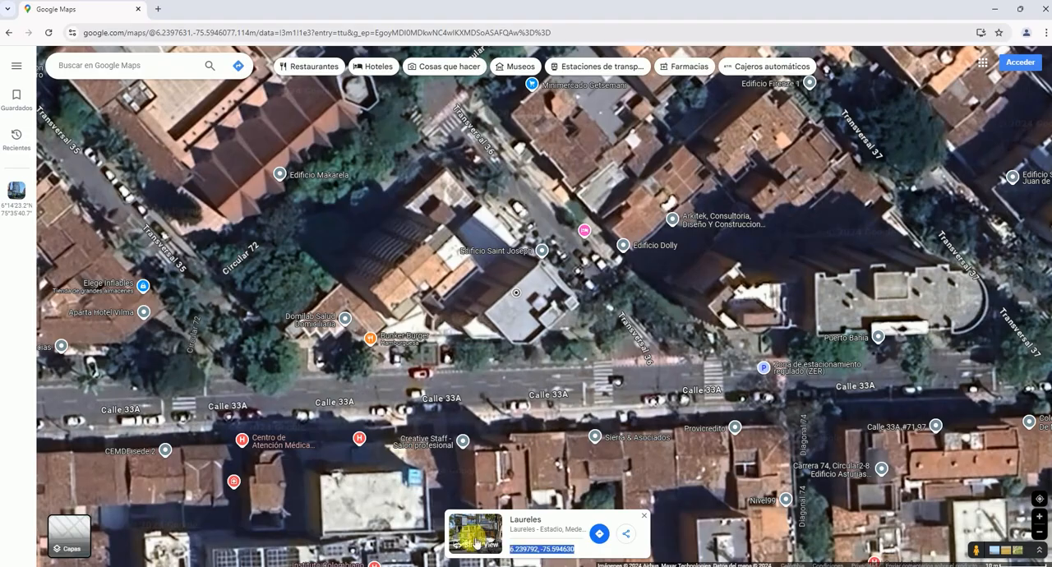
right_click(557, 551)
left_click(576, 434)
mouse_move(553, 566)
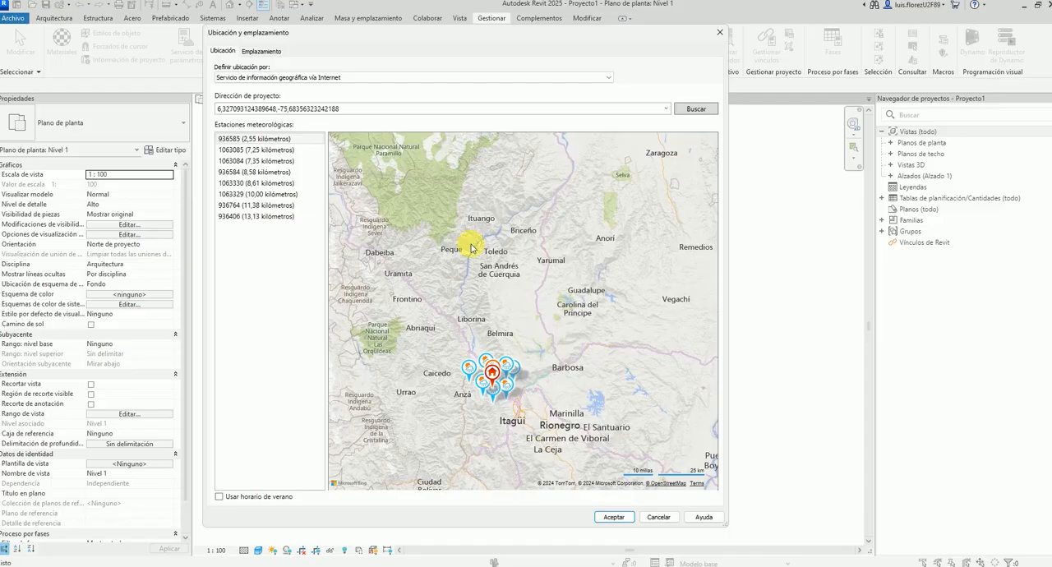
Return to Revit, search the project location by the coordinates 6.239792, -75.594630, check the marker against the surrounding streets, and accept it.
scroll(403, 242, "up", 3)
left_click_drag(504, 343, 467, 154)
left_click_drag(482, 293, 425, 187)
double_click(379, 111)
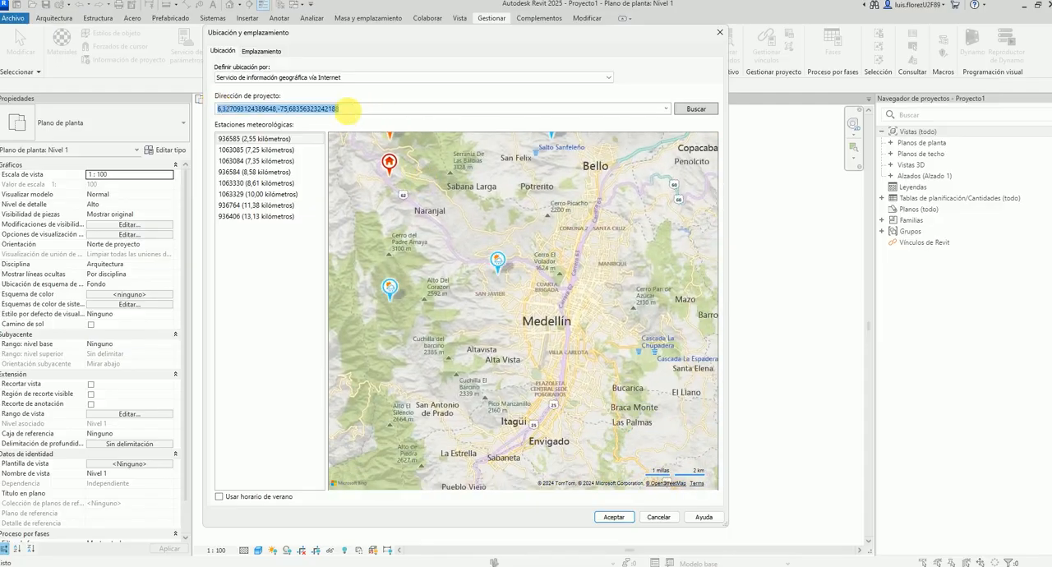
key("ctrl+v")
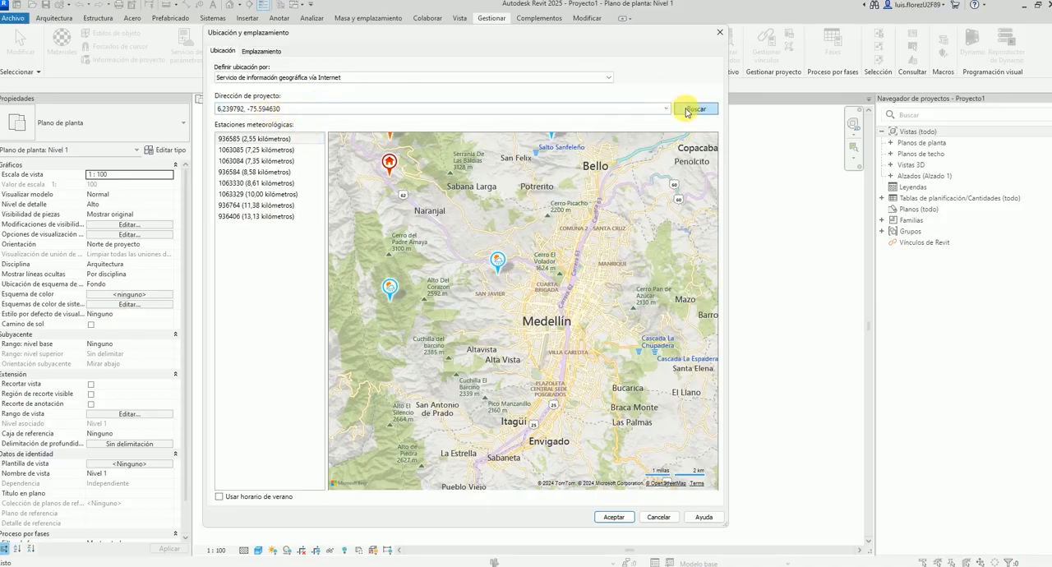
scroll(525, 308, "up", 6)
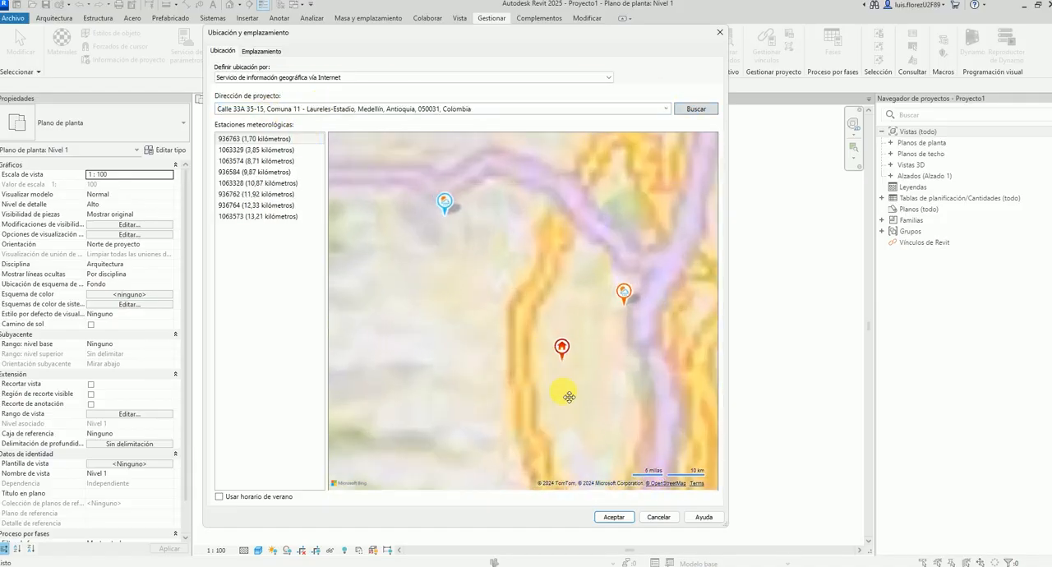
scroll(538, 340, "up", 3)
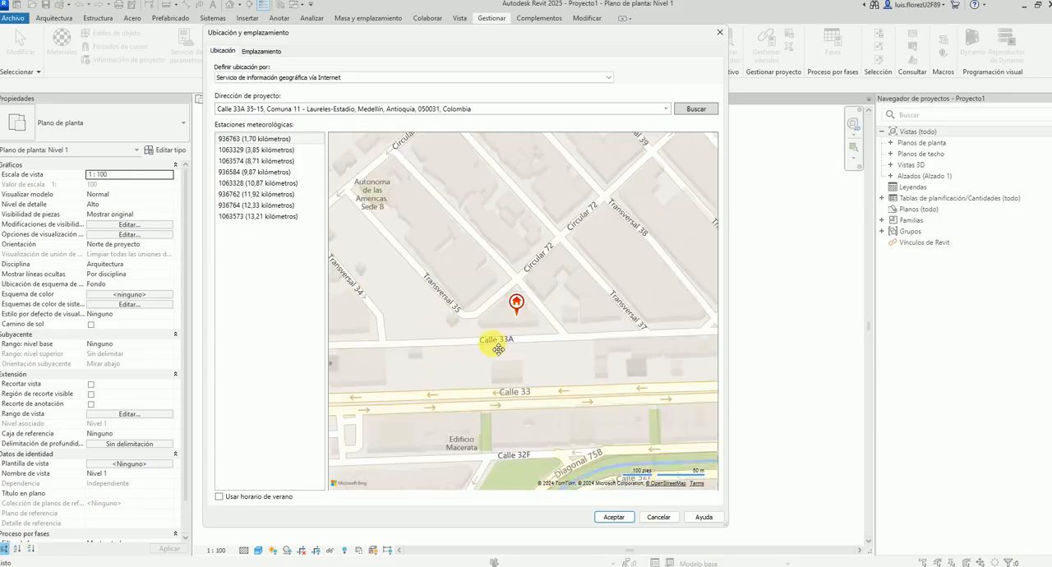
scroll(515, 328, "up", 2)
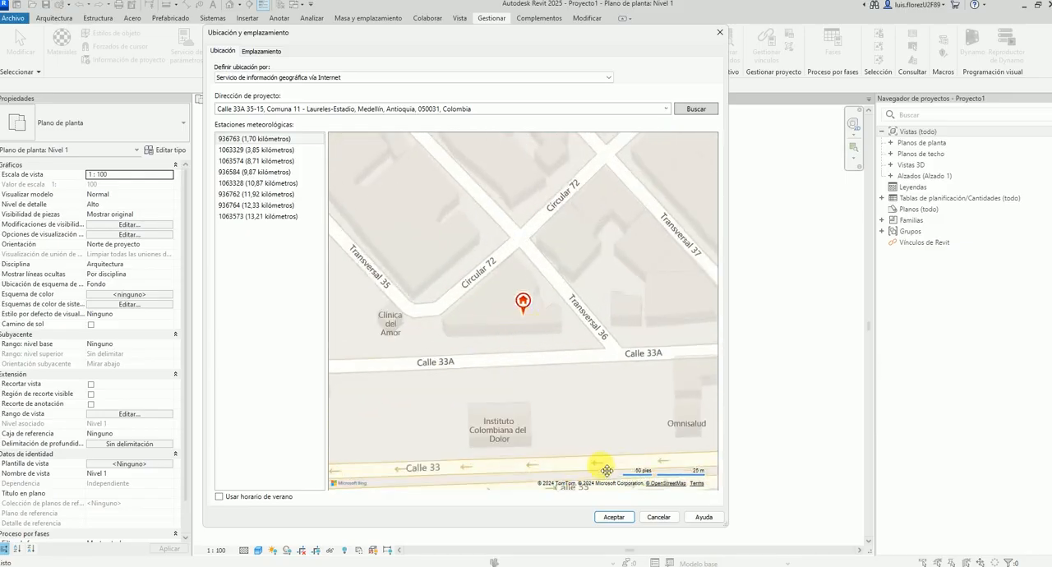
left_click(618, 517)
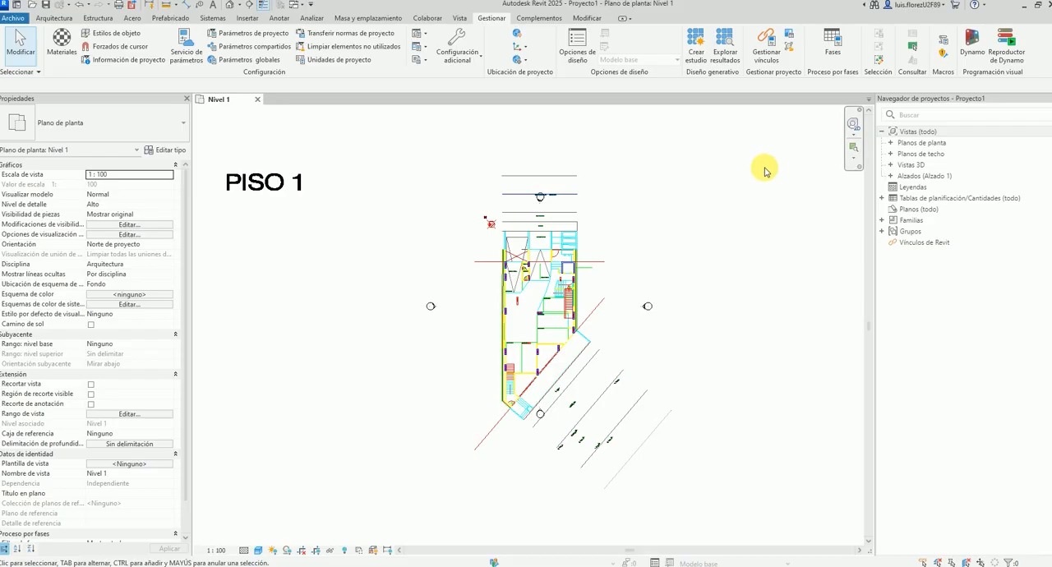
Examine the imported PISO 1 plan's overall layout, street side and orientation within the elevation markers.
scroll(452, 328, "down", 2)
scroll(509, 336, "up", 1)
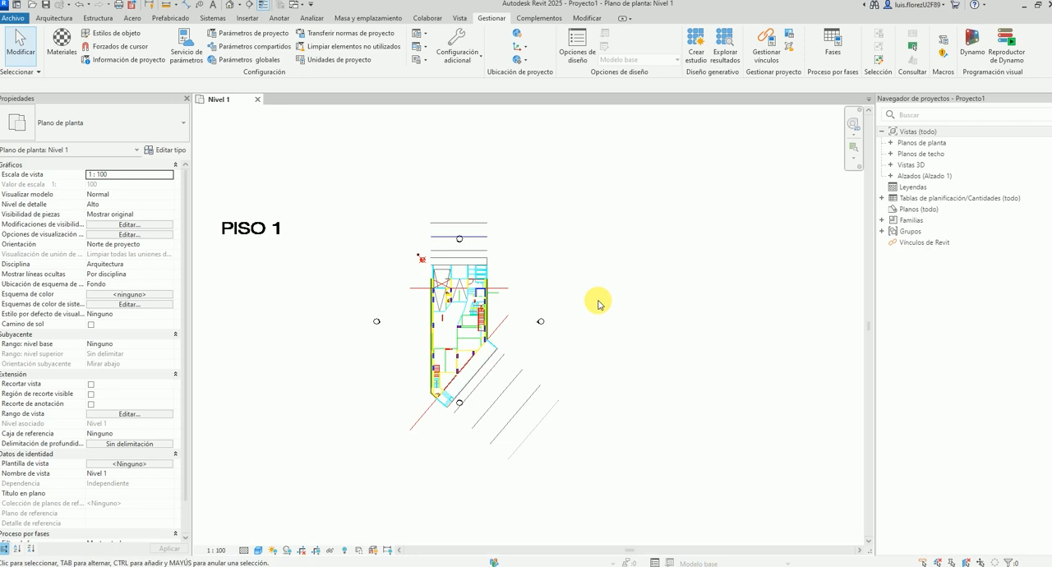
left_click_drag(384, 177, 619, 236)
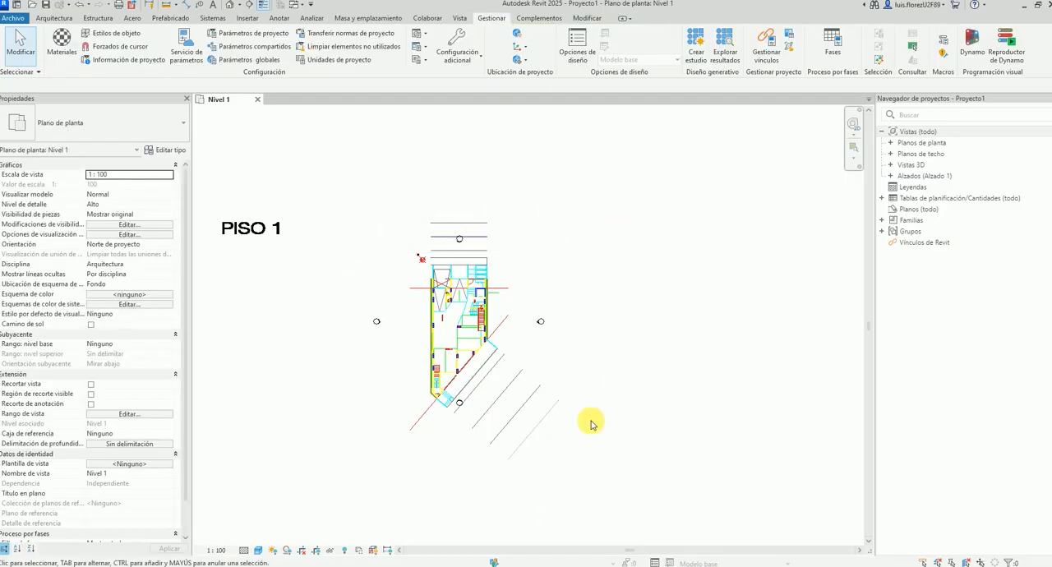
middle_click_drag(505, 302, 560, 321)
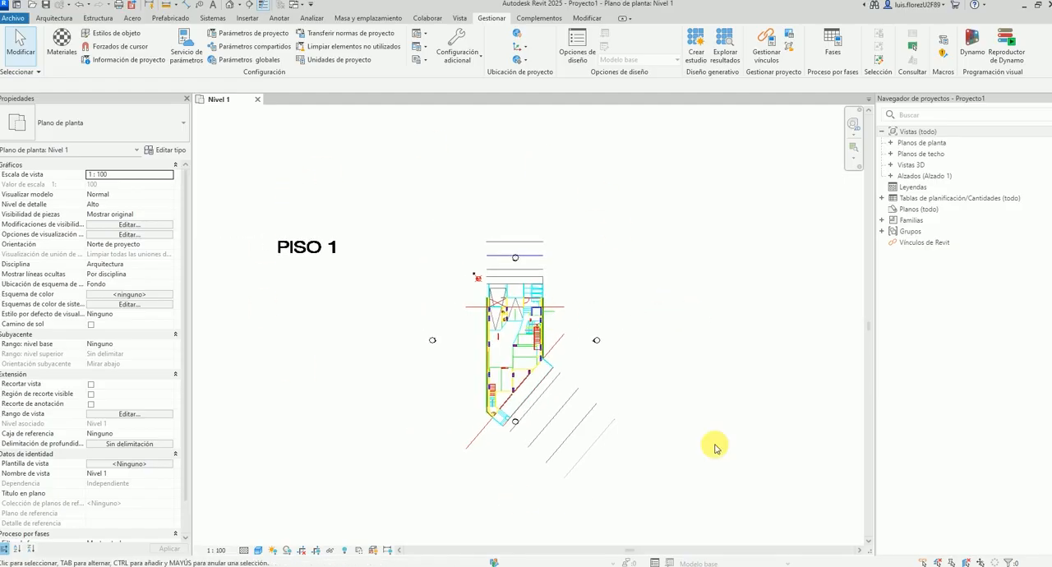
scroll(630, 298, "up", 5)
scroll(545, 258, "down", 2)
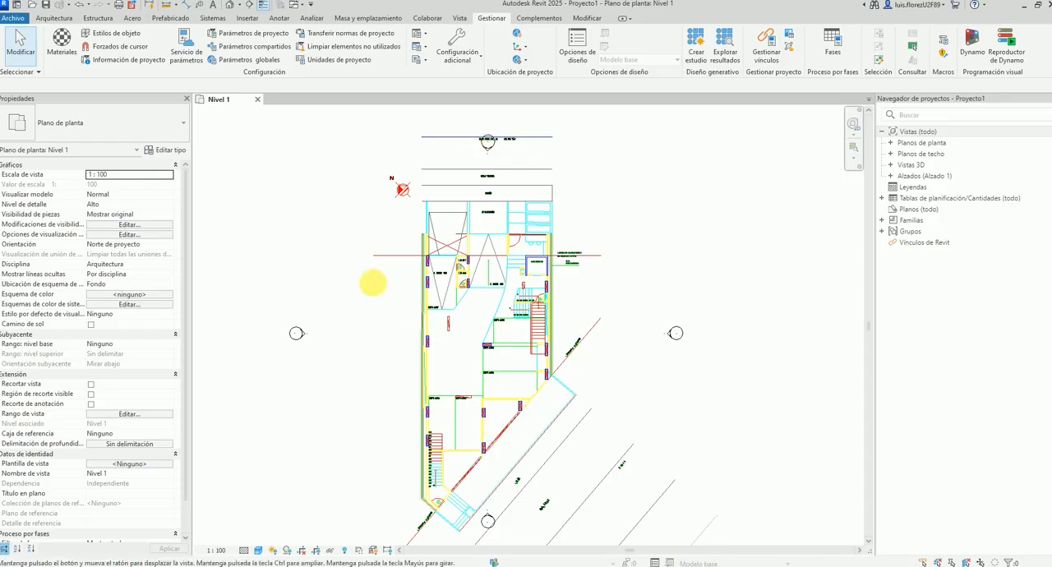
middle_click_drag(421, 376, 418, 323)
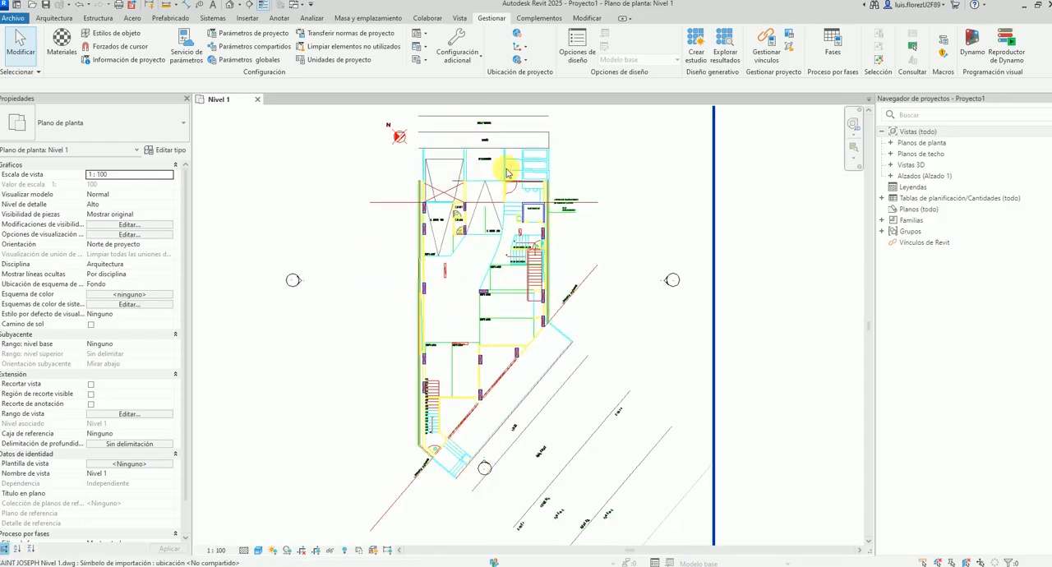
scroll(540, 245, "up", 3)
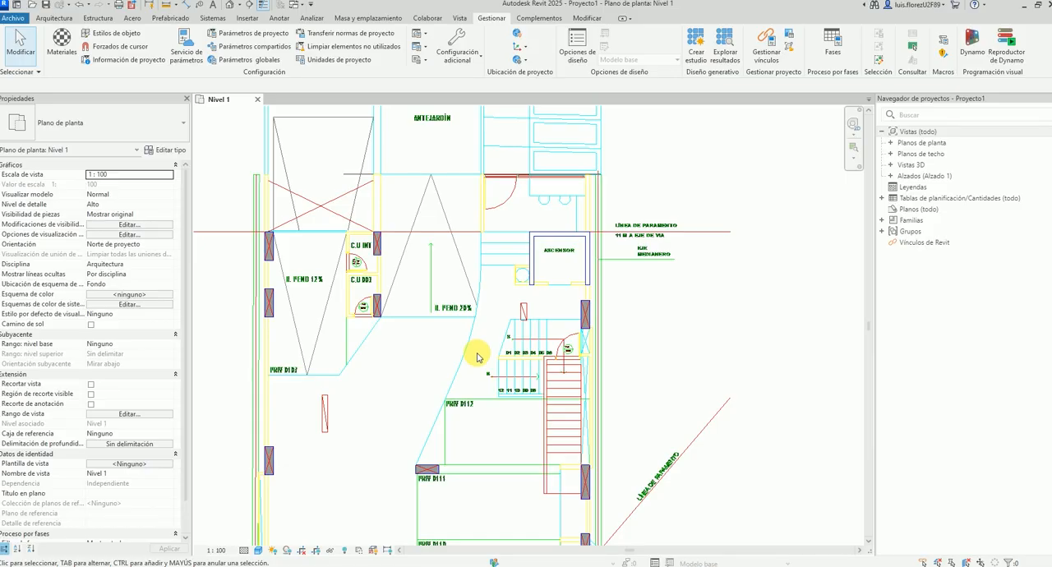
scroll(476, 356, "down", 4)
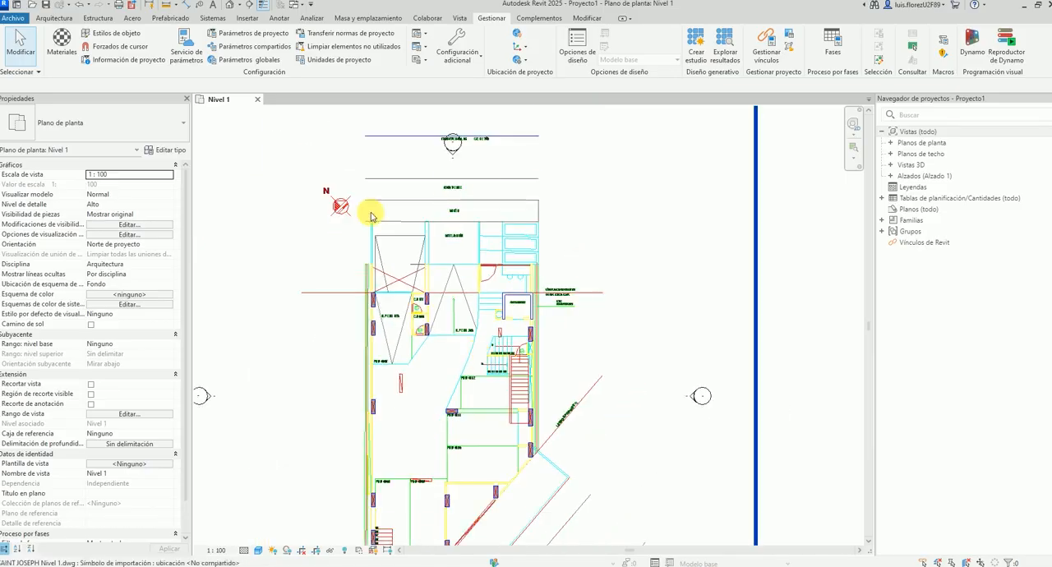
scroll(369, 259, "up", 2)
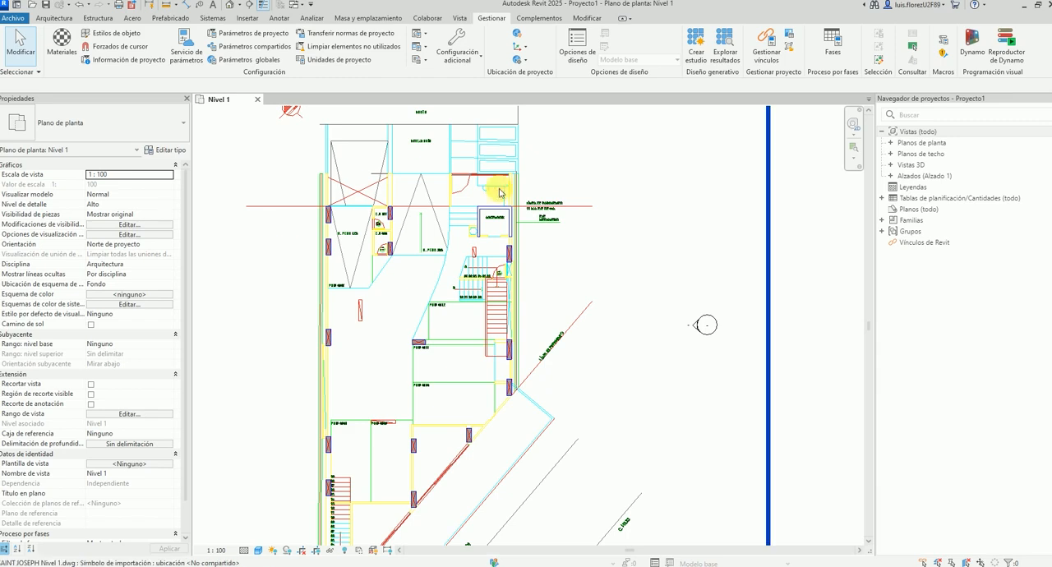
Inspect the red north symbol beside the plan's street frontage to read which way north points relative to the building.
middle_click_drag(577, 242, 602, 302)
scroll(265, 143, "up", 4)
scroll(396, 149, "up", 2)
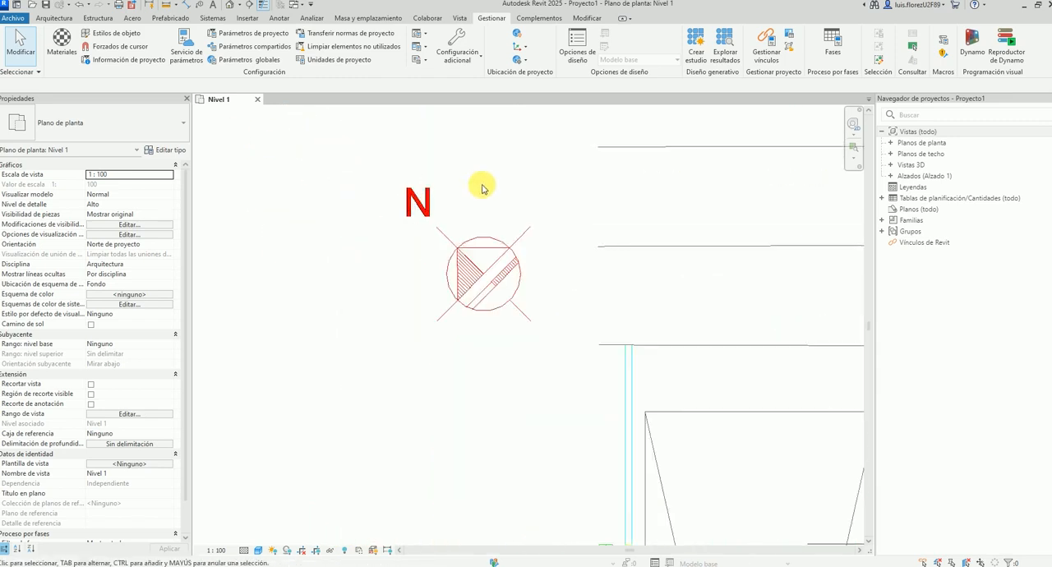
scroll(494, 233, "down", 8)
scroll(680, 299, "up", 3)
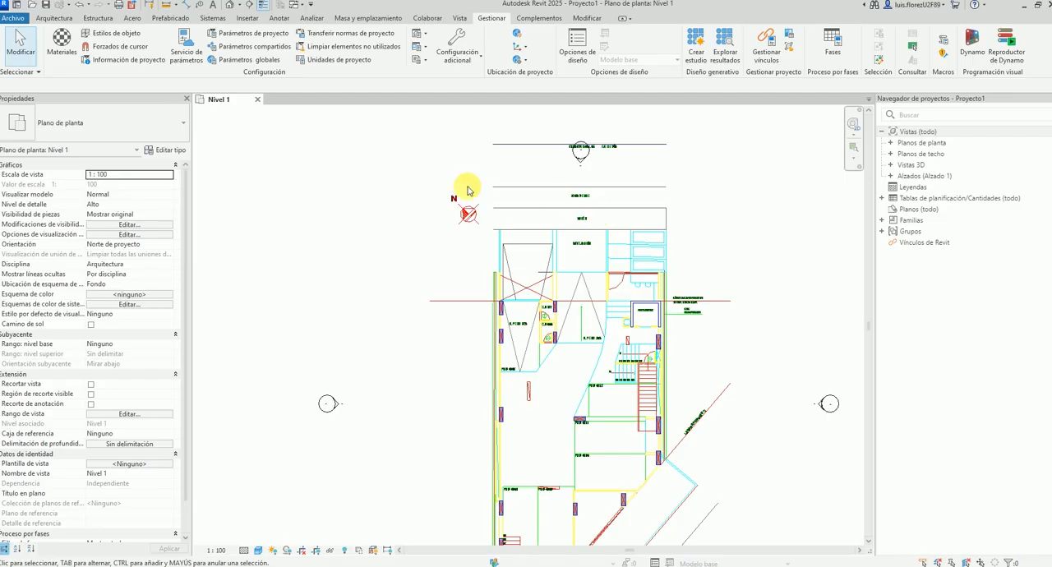
scroll(467, 191, "up", 4)
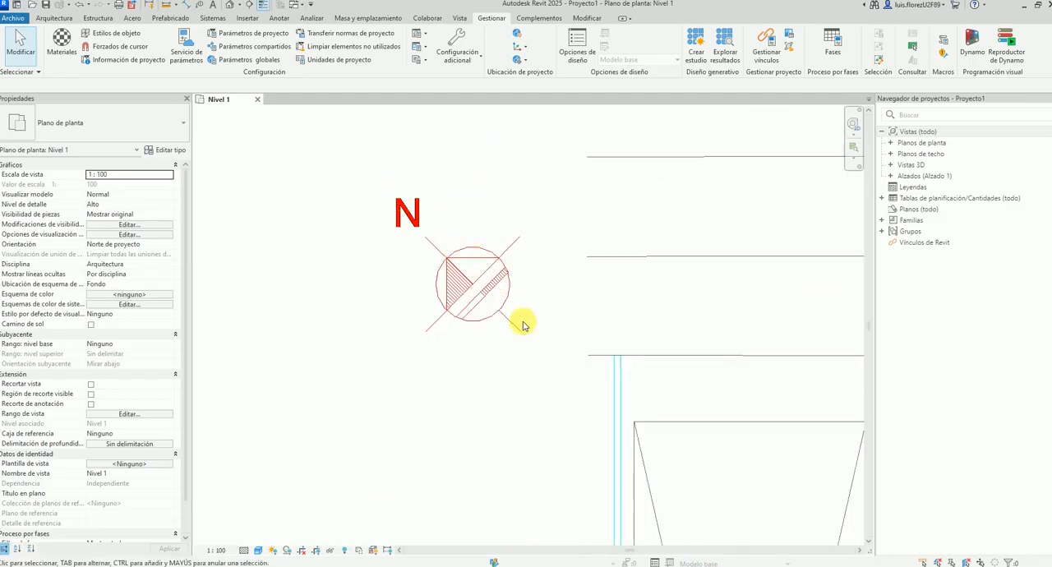
scroll(365, 237, "down", 1)
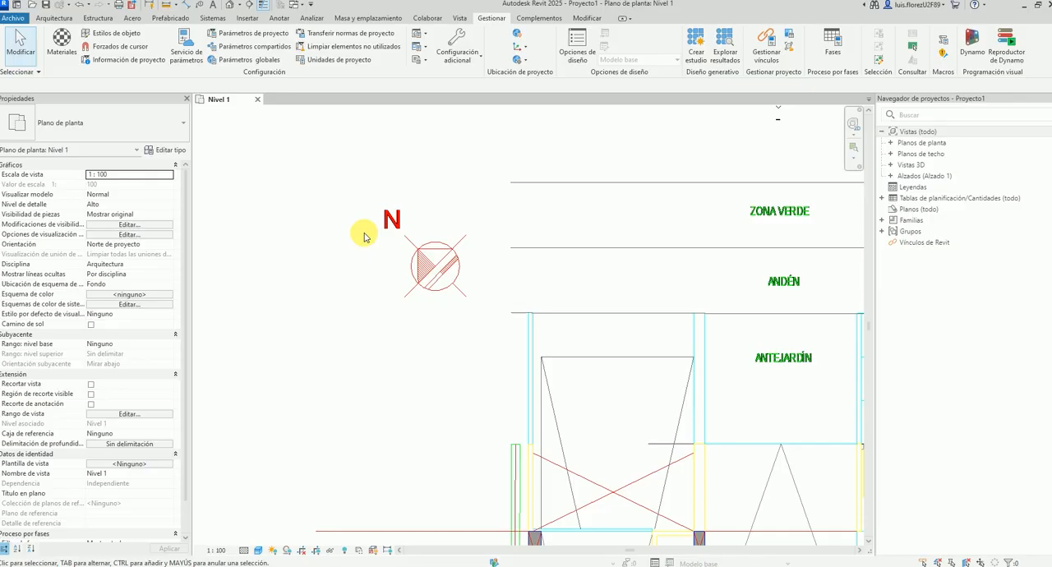
scroll(468, 238, "down", 3)
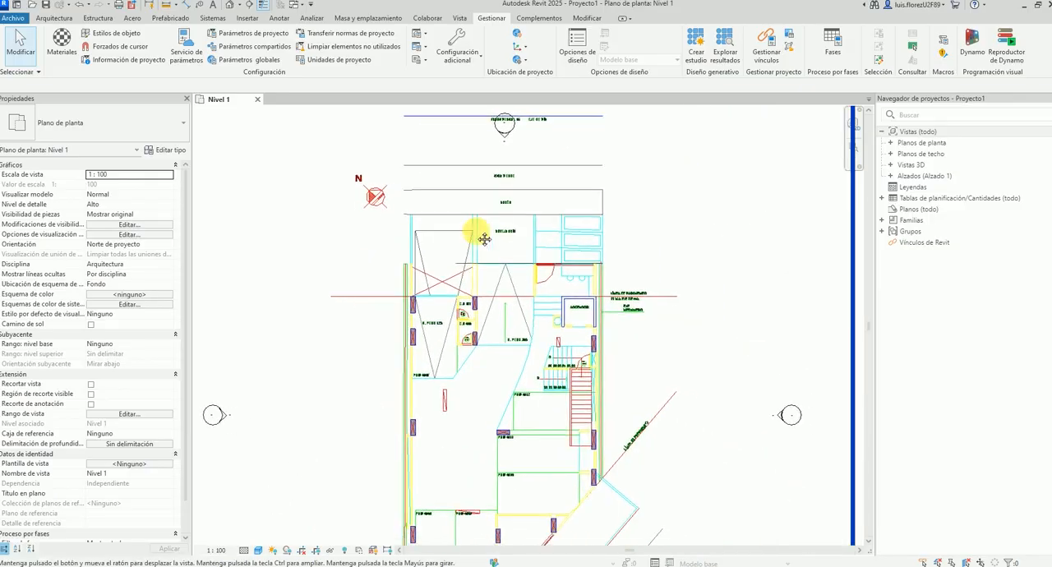
Compare the direction of the red north symbol with the plan's street frontage and overall layout.
scroll(475, 314, "down", 2)
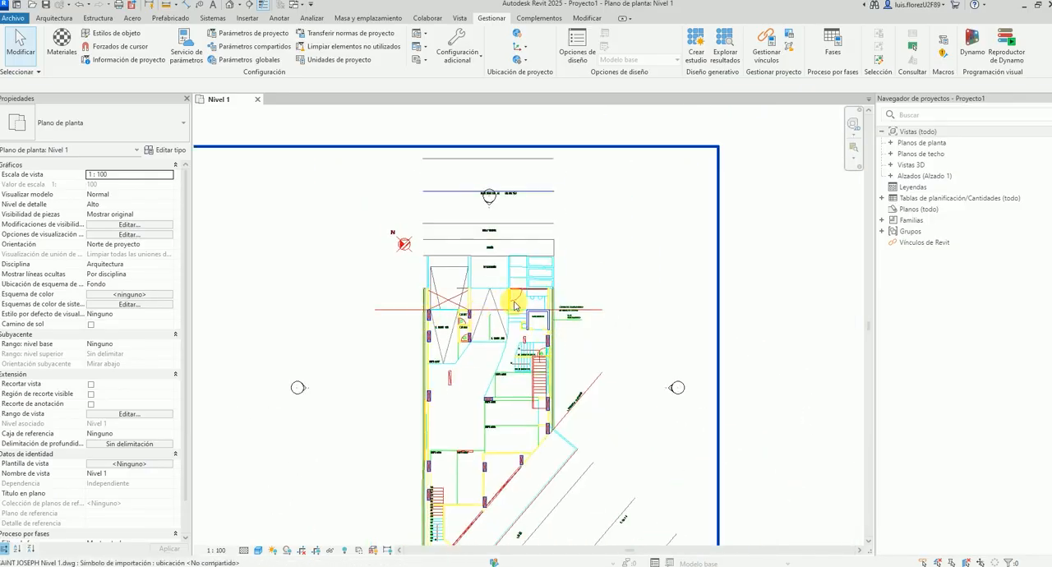
scroll(411, 176, "up", 5)
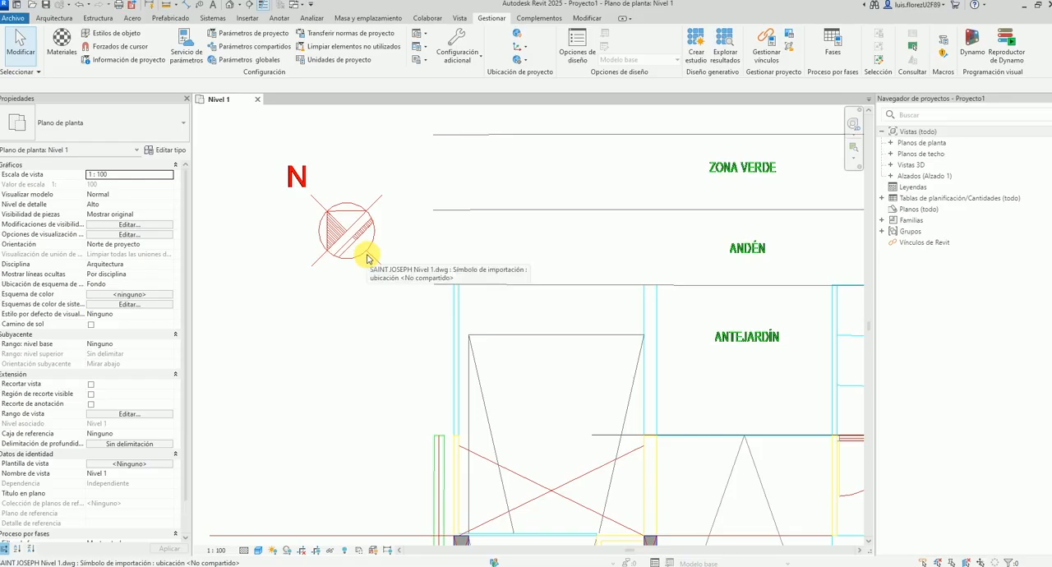
scroll(366, 256, "down", 3)
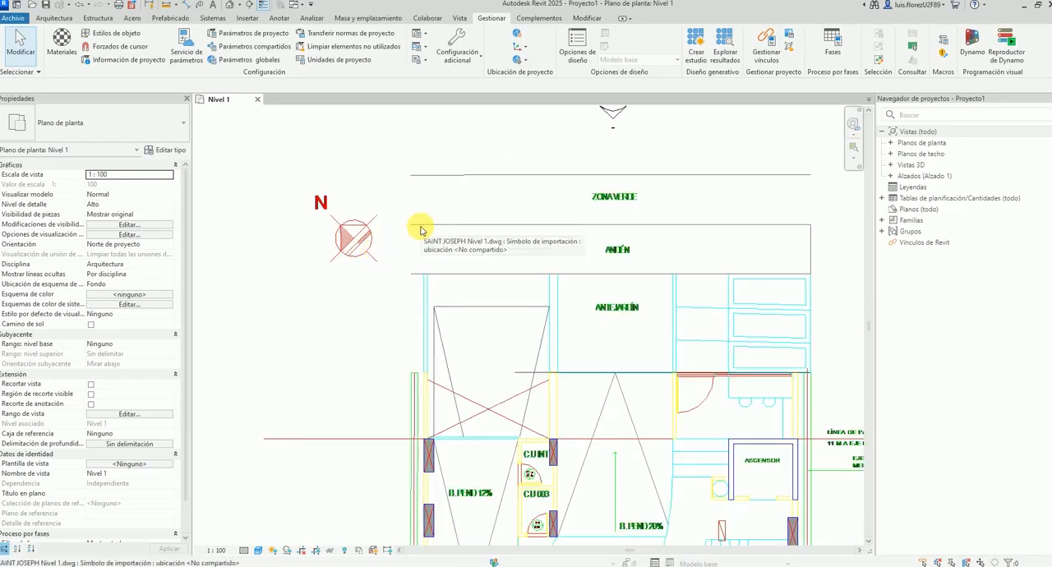
scroll(507, 204, "down", 4)
scroll(507, 204, "down", 2)
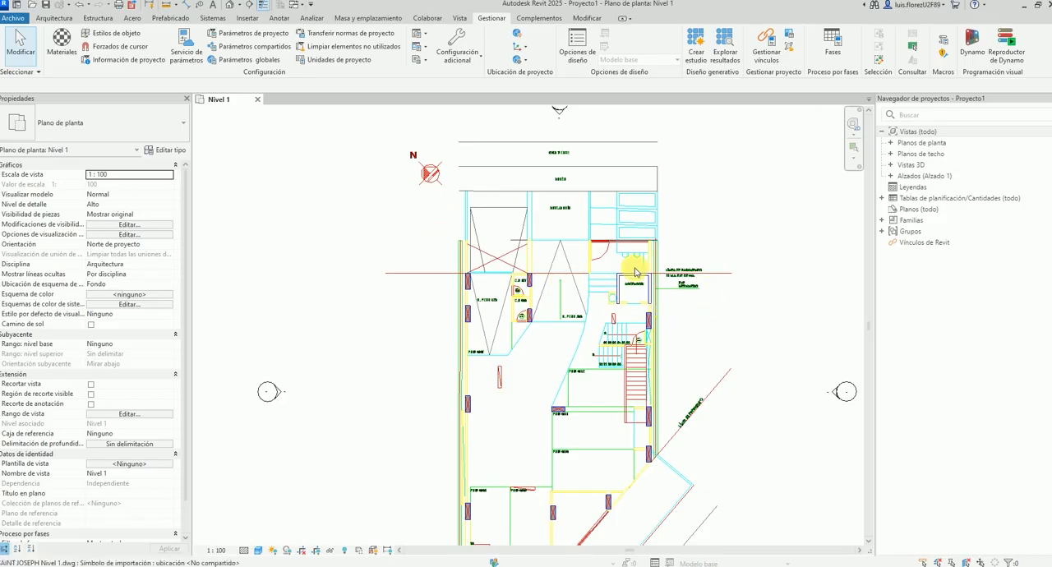
scroll(421, 172, "up", 5)
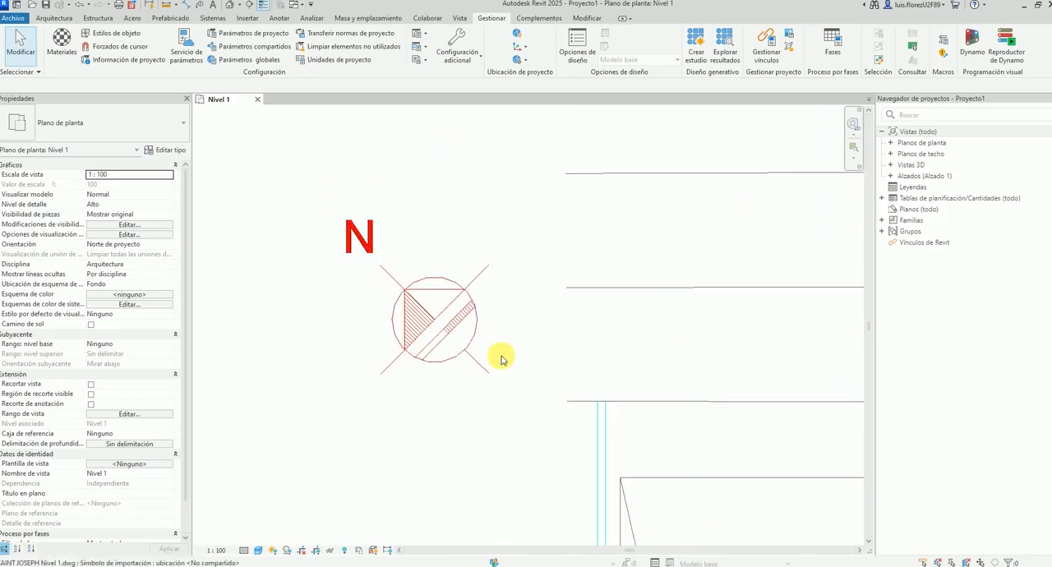
scroll(438, 314, "down", 2)
scroll(534, 271, "down", 2)
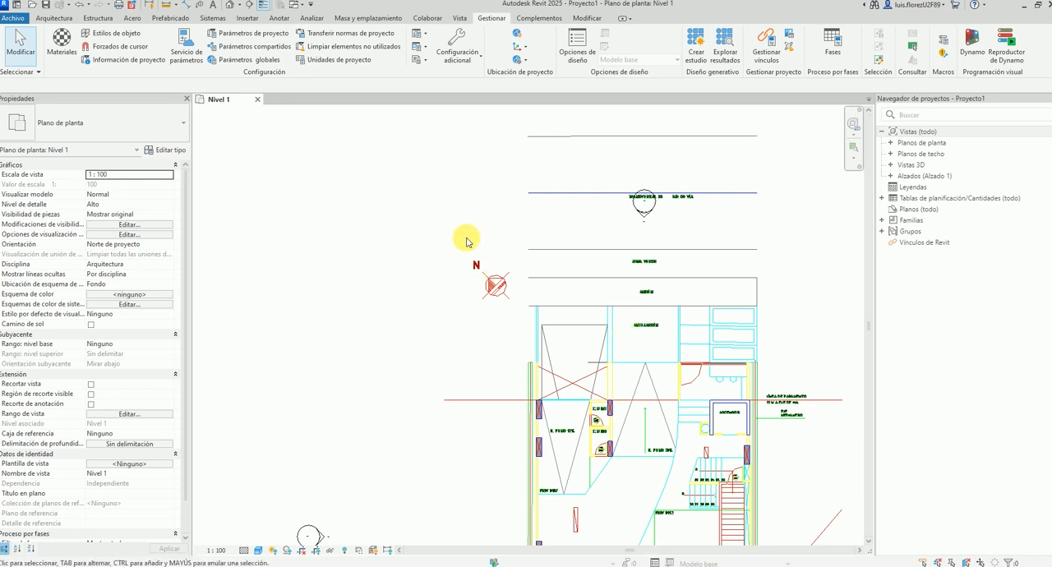
Select the Nivel 1 floor plan view and set its orientation to Norte real.
left_click(889, 142)
left_click(919, 155)
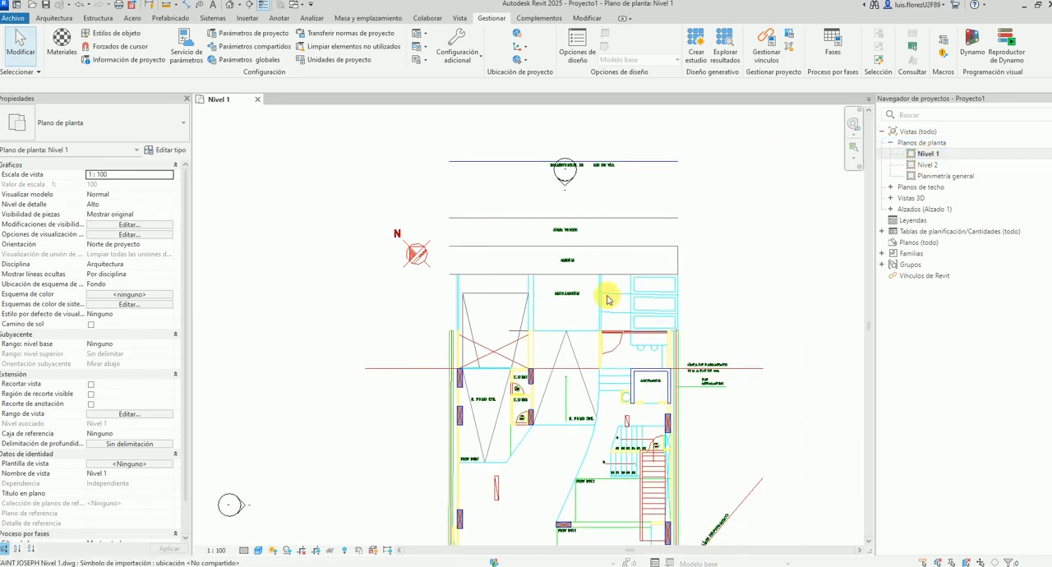
scroll(446, 216, "up", 4)
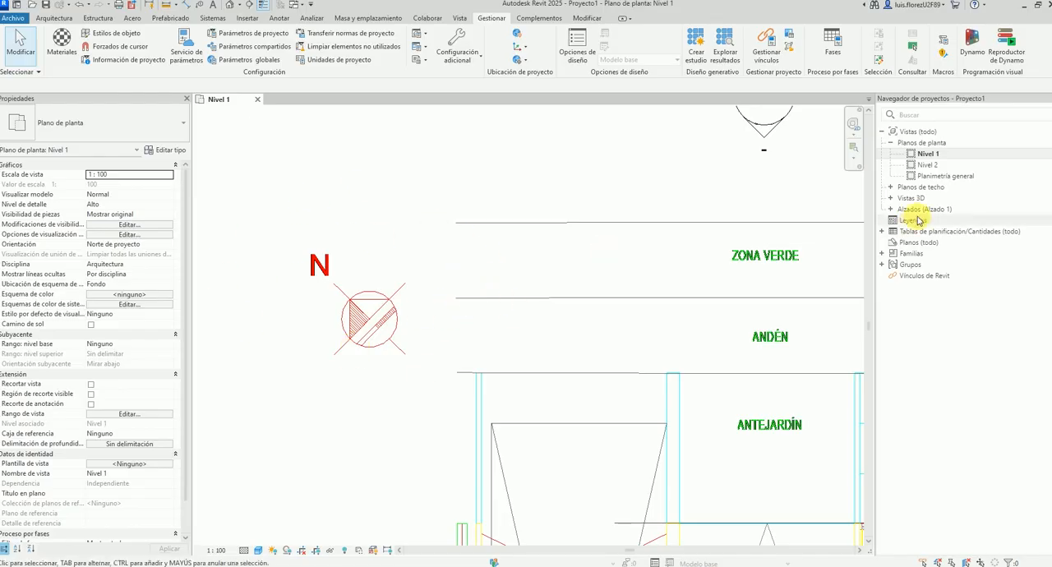
left_click(925, 154)
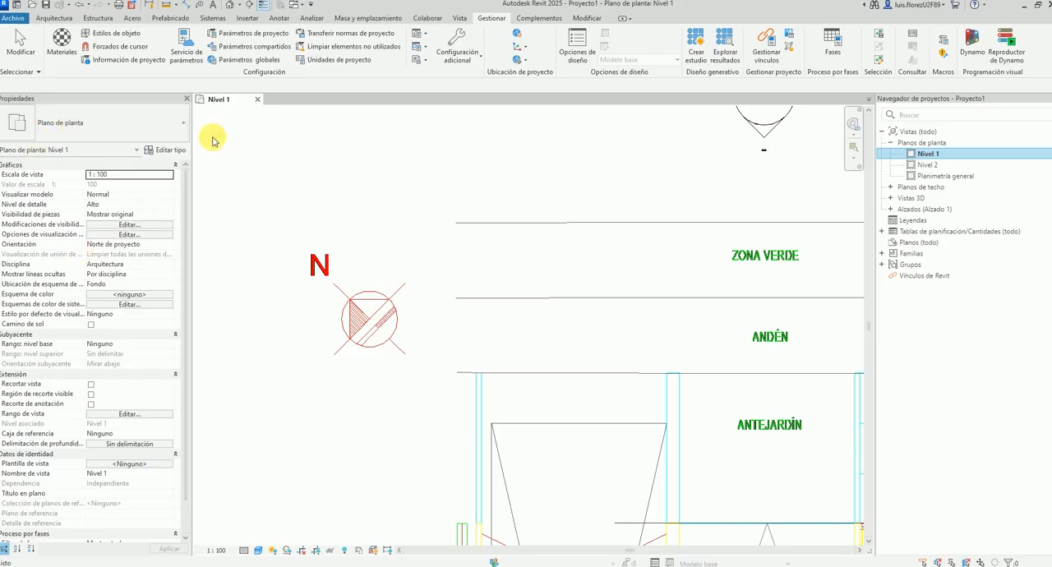
scroll(71, 317, "down", 2)
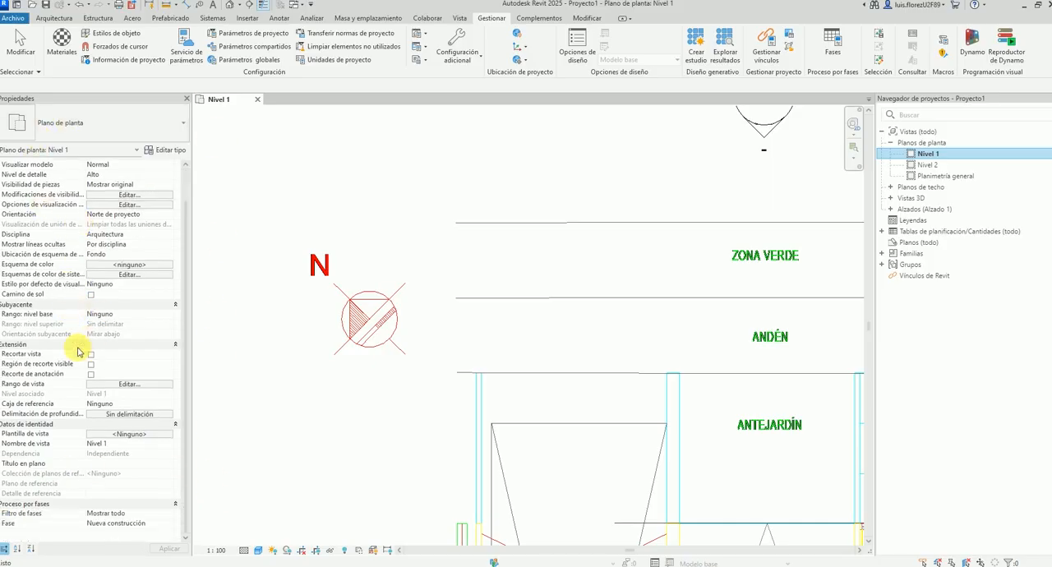
scroll(63, 370, "up", 2)
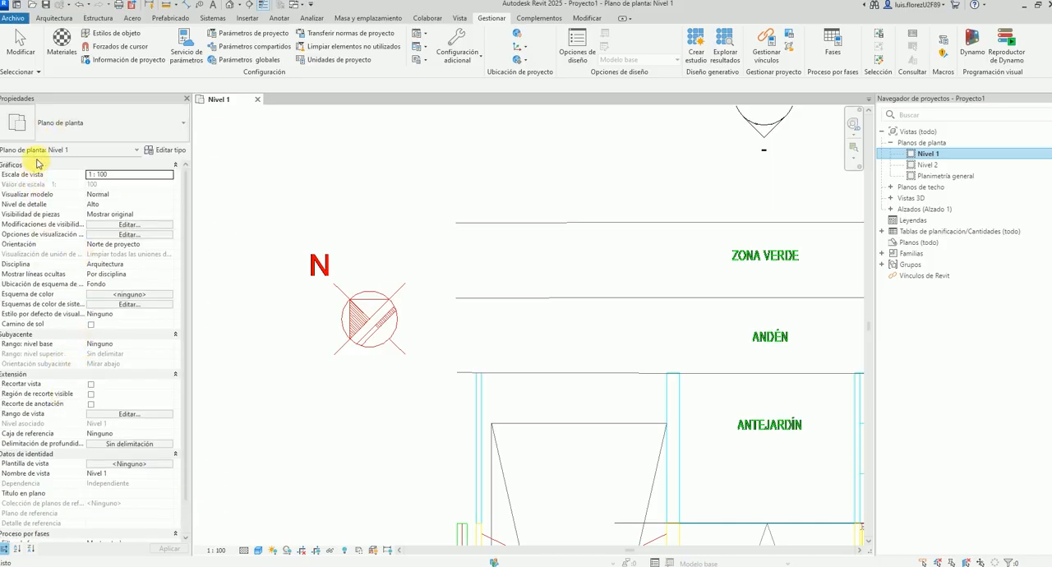
left_click(132, 246)
left_click(129, 263)
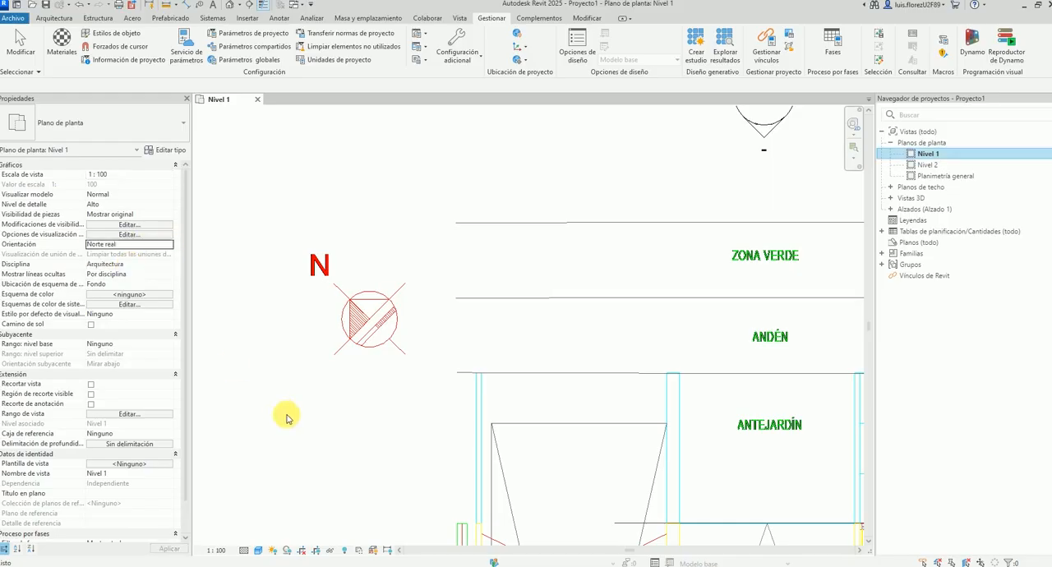
Switch the Nivel 1 view's orientation back to Norte de proyecto and return it to Norte real.
left_click(500, 266)
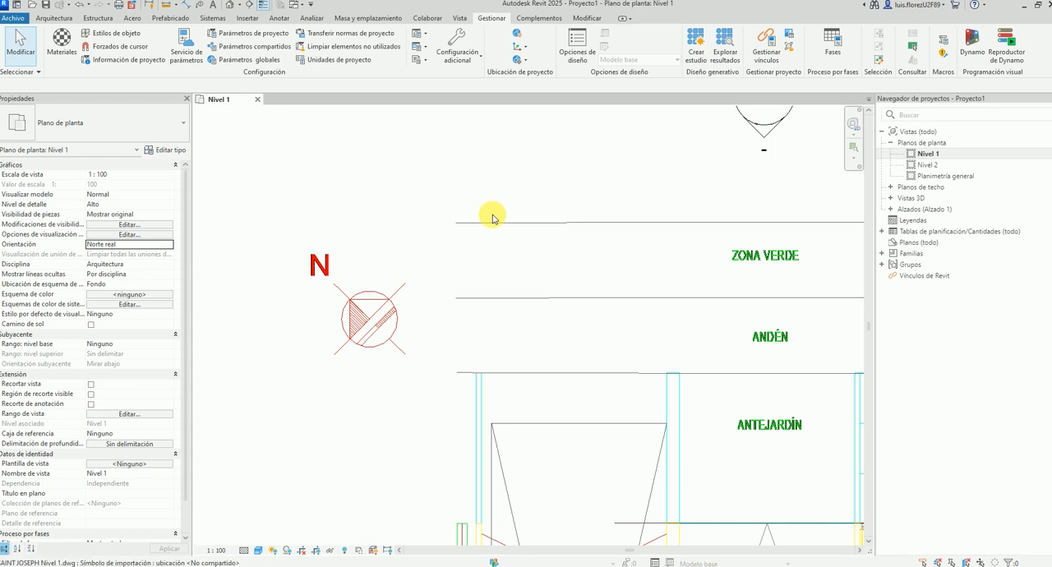
left_click(169, 244)
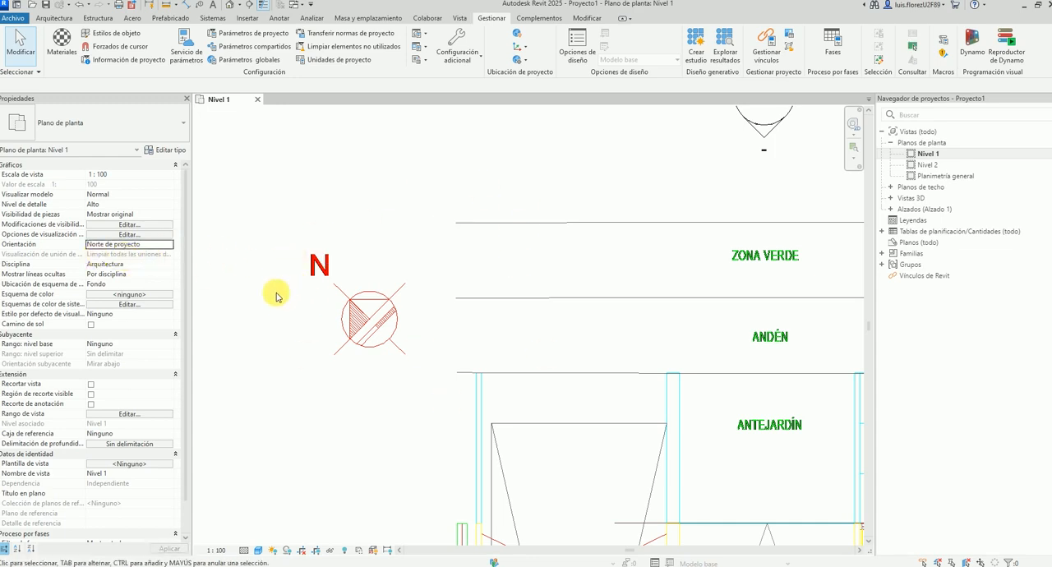
left_click(173, 249)
left_click(110, 254)
Start Rotar norte real and move the centre of rotation to the middle of the red north symbol.
scroll(453, 299, "down", 5)
scroll(361, 258, "up", 4)
middle_click_drag(382, 255, 370, 227)
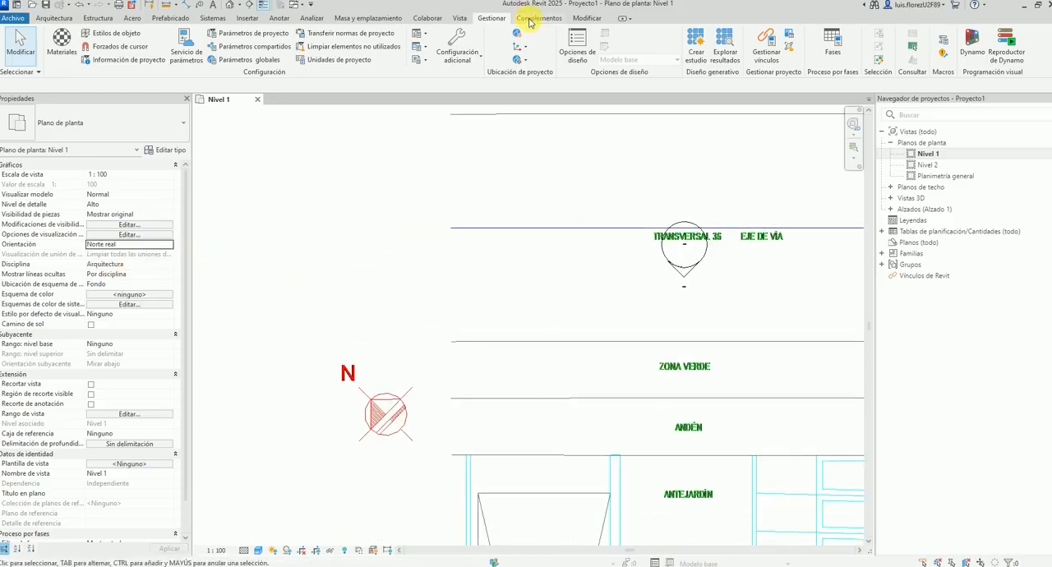
left_click(520, 63)
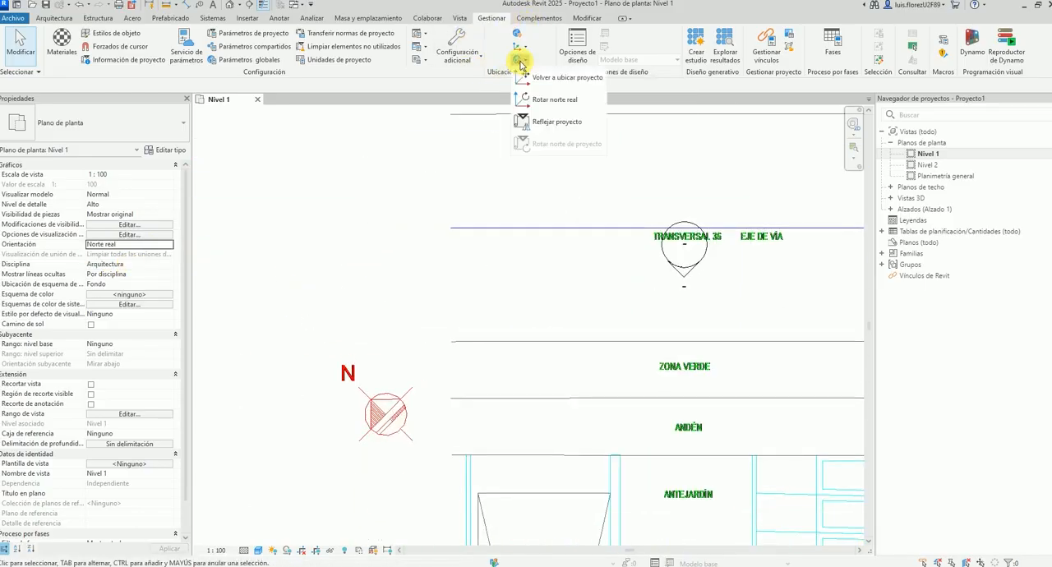
left_click(556, 100)
scroll(411, 230, "down", 5)
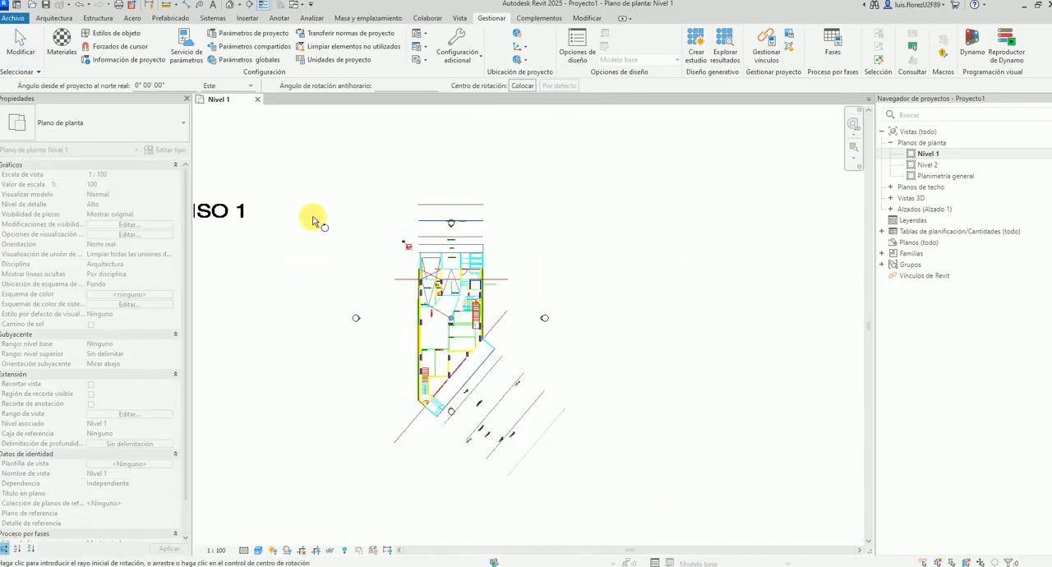
scroll(385, 329, "up", 3)
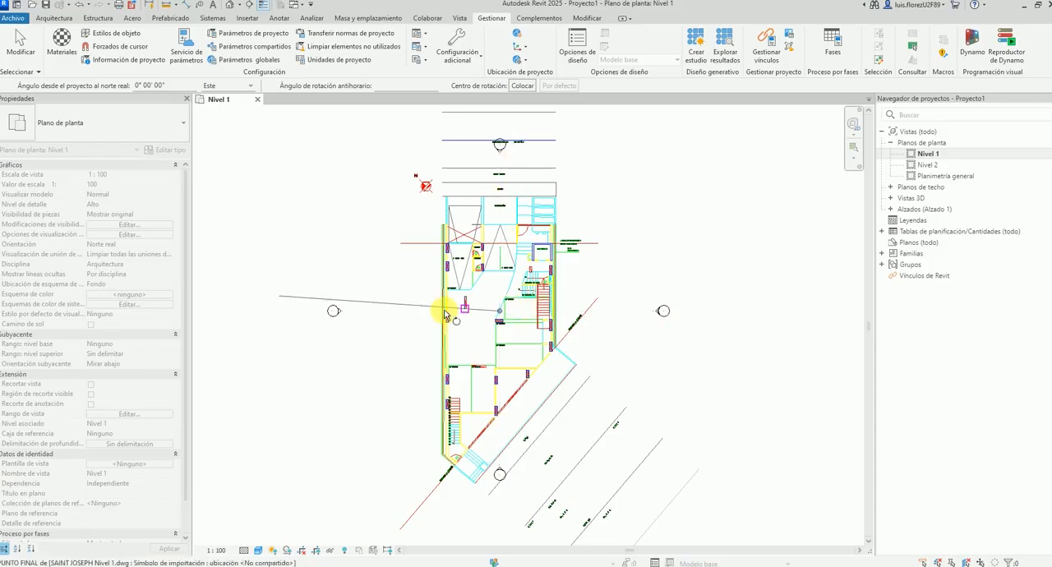
middle_click_drag(481, 339, 528, 430)
left_click(544, 403)
left_click(375, 303)
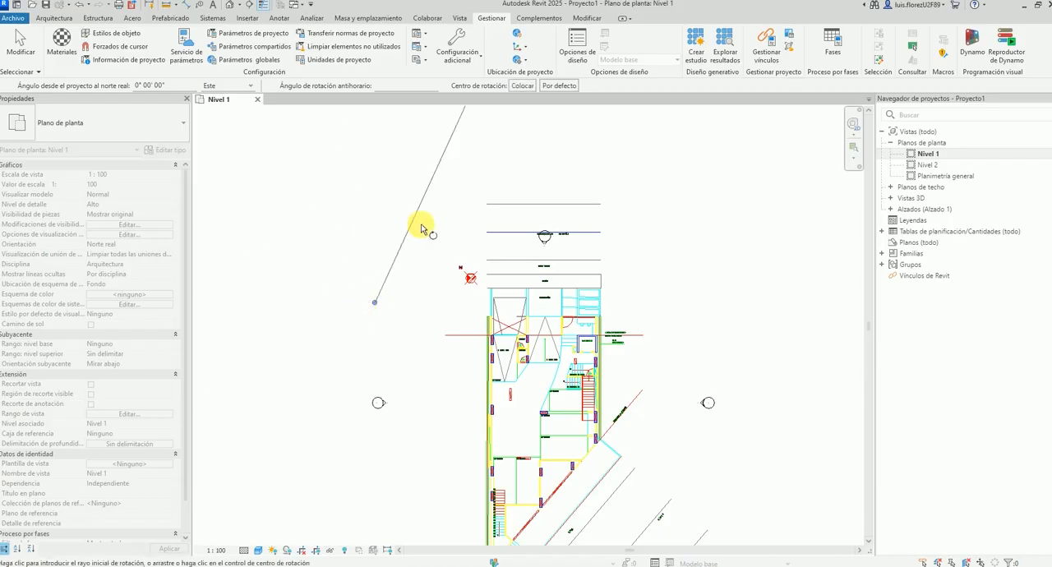
scroll(448, 311, "up", 4)
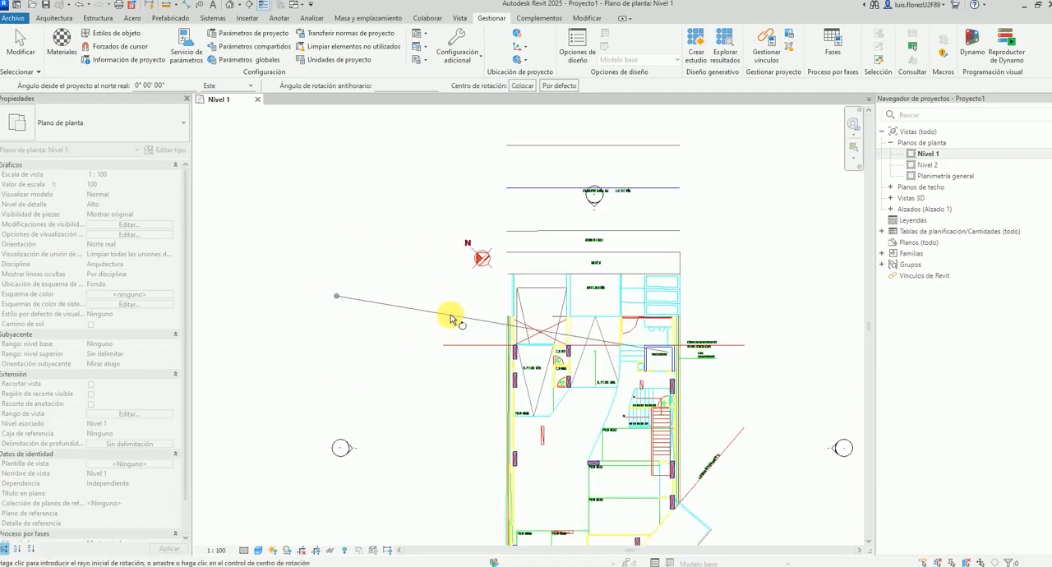
scroll(490, 240, "up", 12)
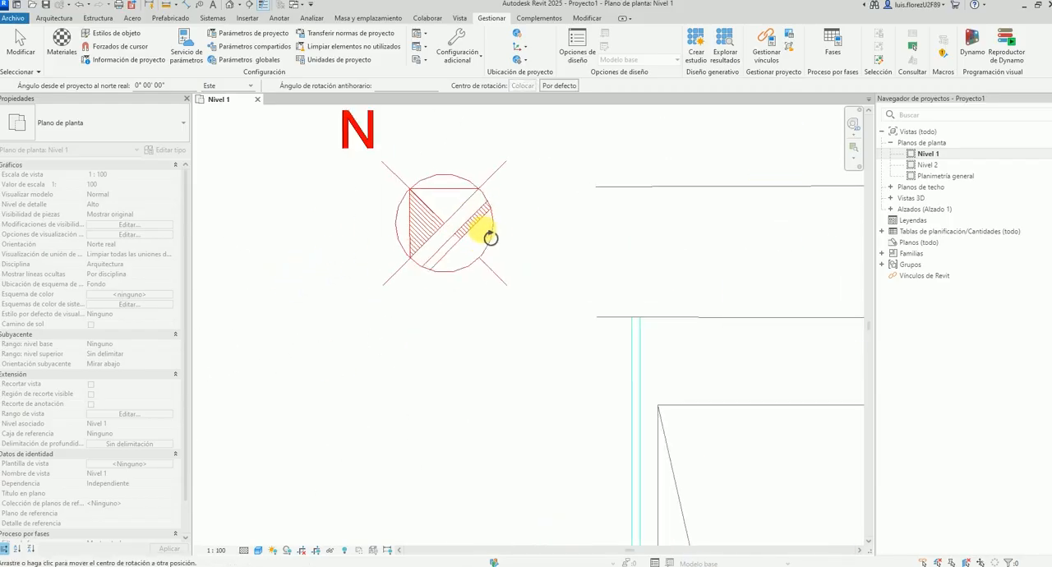
scroll(439, 392, "down", 6)
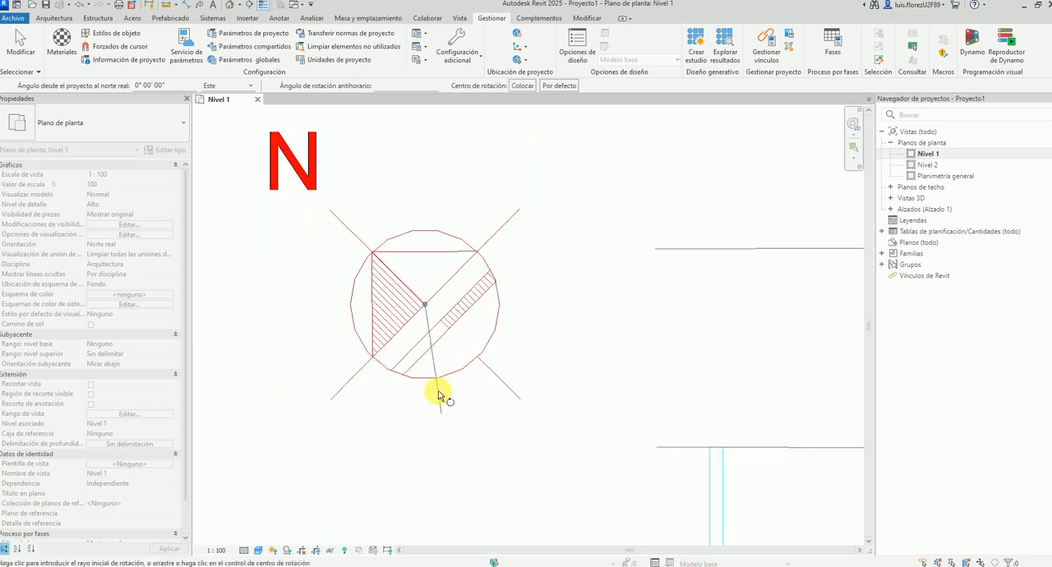
Check the rotation ray's vertical direction against the north symbol's N axis and the building plan.
scroll(486, 188, "down", 7)
scroll(451, 313, "up", 4)
scroll(450, 313, "up", 7)
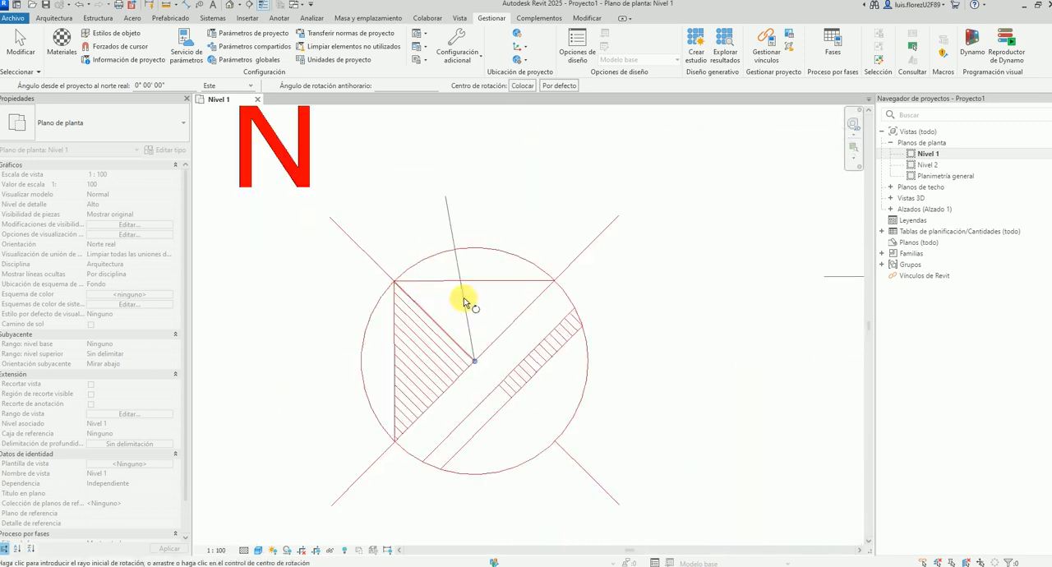
scroll(355, 255, "down", 4)
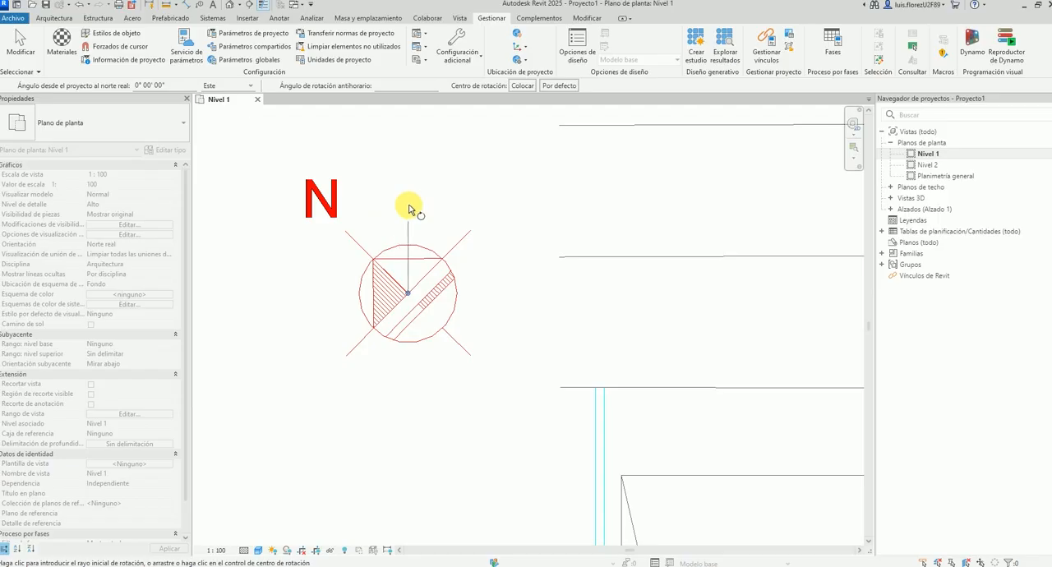
scroll(409, 209, "down", 5)
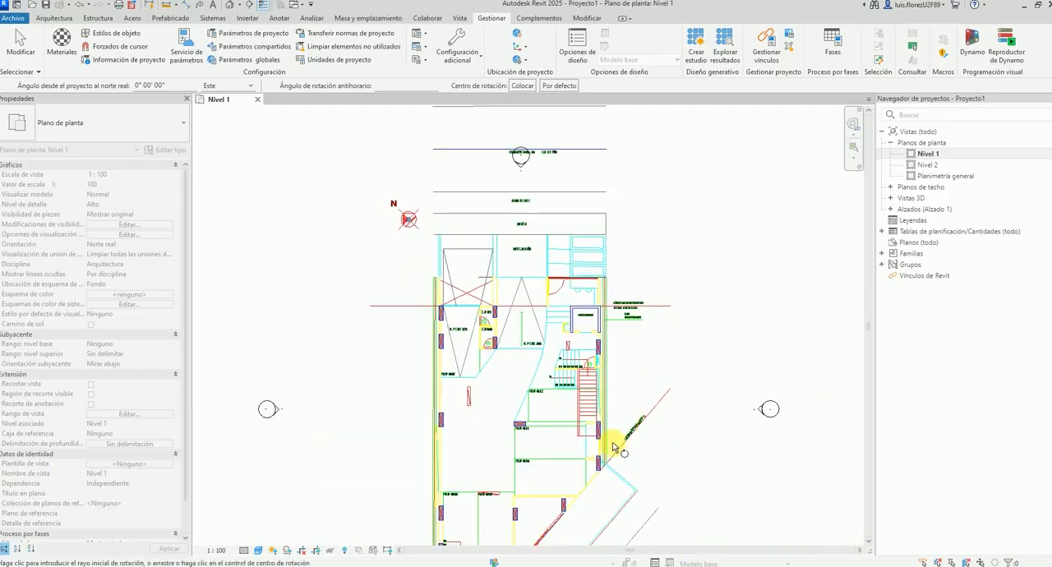
scroll(397, 212, "up", 4)
scroll(415, 247, "down", 4)
scroll(411, 270, "up", 7)
scroll(464, 263, "down", 2)
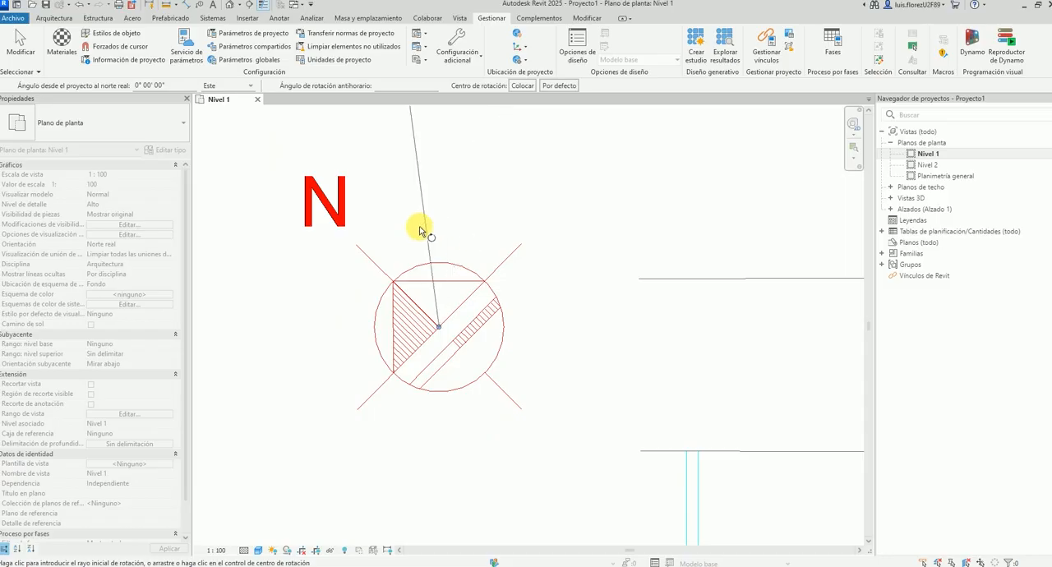
Rotate true north by about 45.26° from the symbol's diagonal N axis to the vertical, and check the rotated plan.
left_click(437, 324)
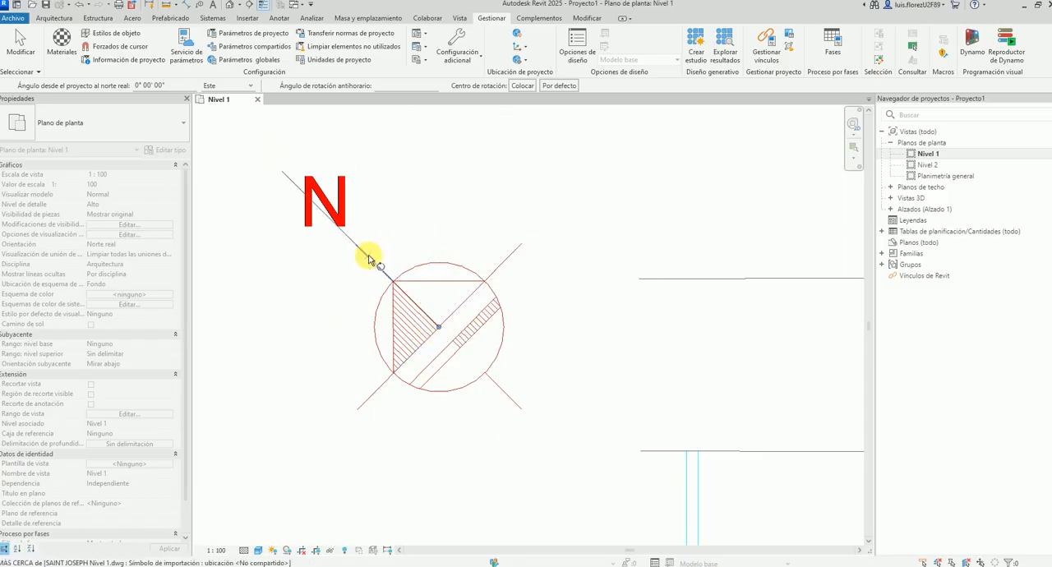
scroll(371, 259, "up", 5)
scroll(360, 299, "up", 1)
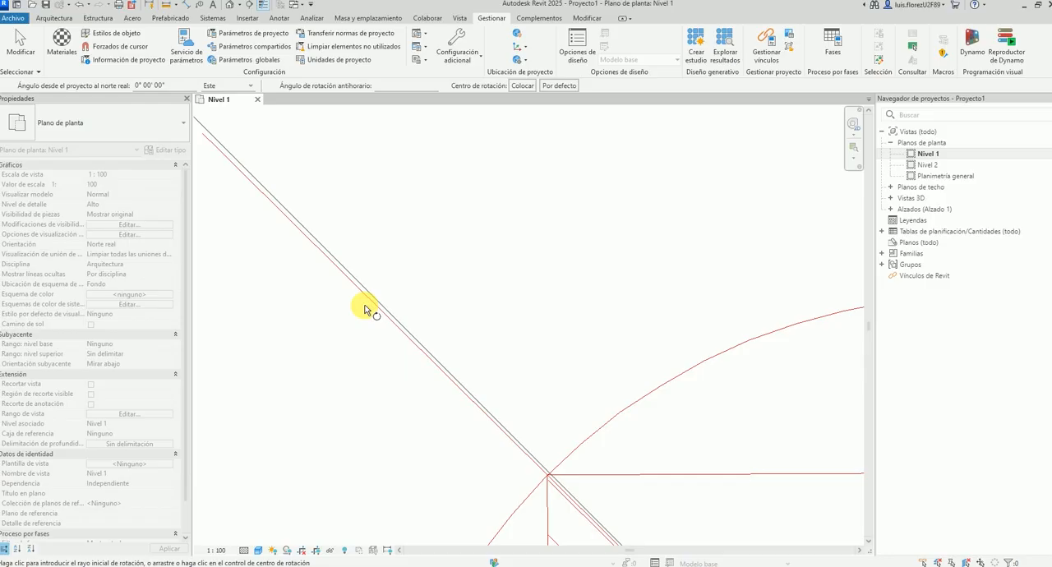
left_click(369, 301)
scroll(370, 301, "down", 6)
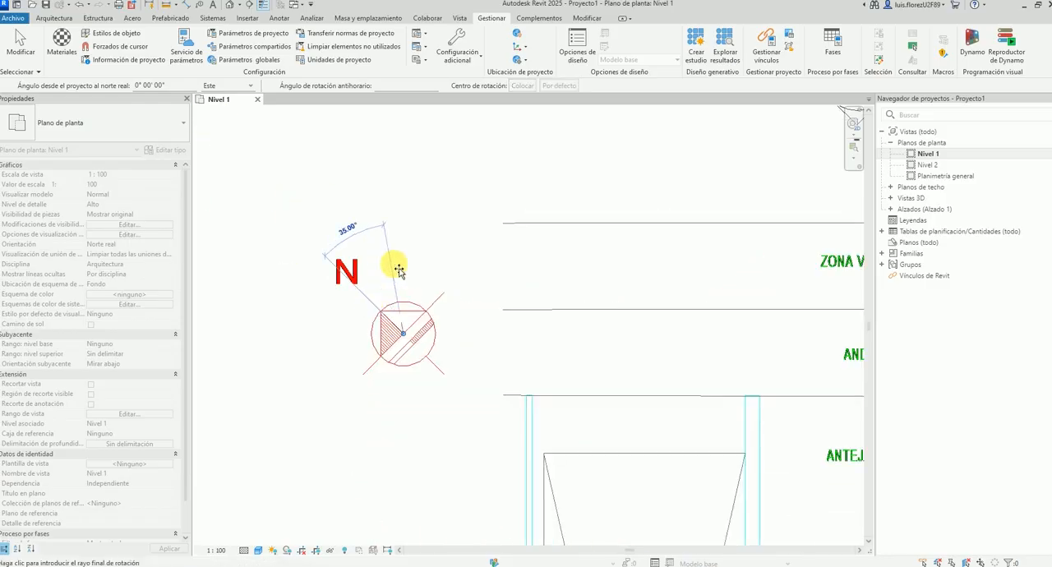
scroll(412, 268, "up", 1)
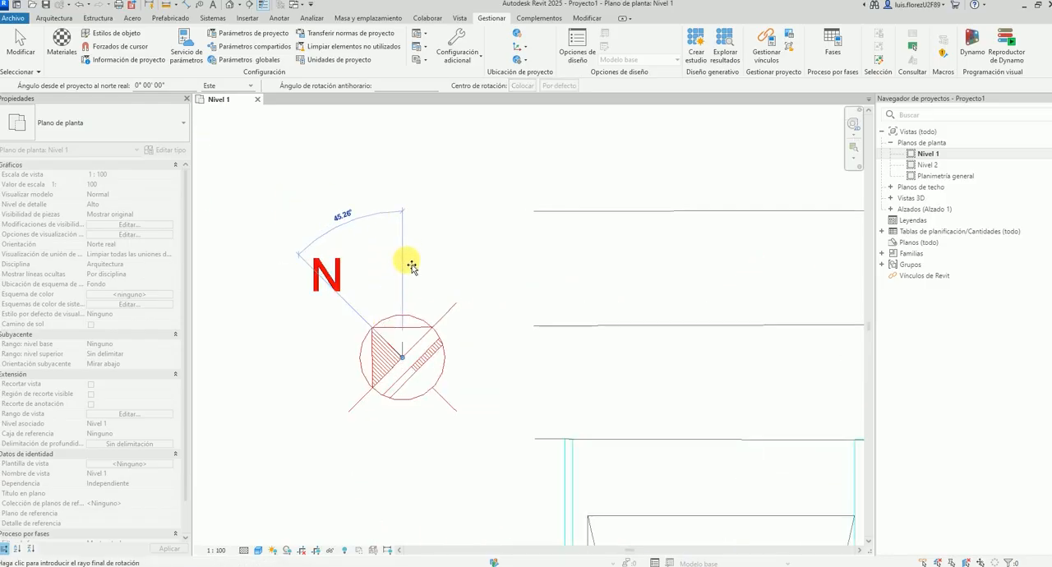
left_click(411, 268)
scroll(404, 258, "down", 5)
scroll(521, 364, "up", 6)
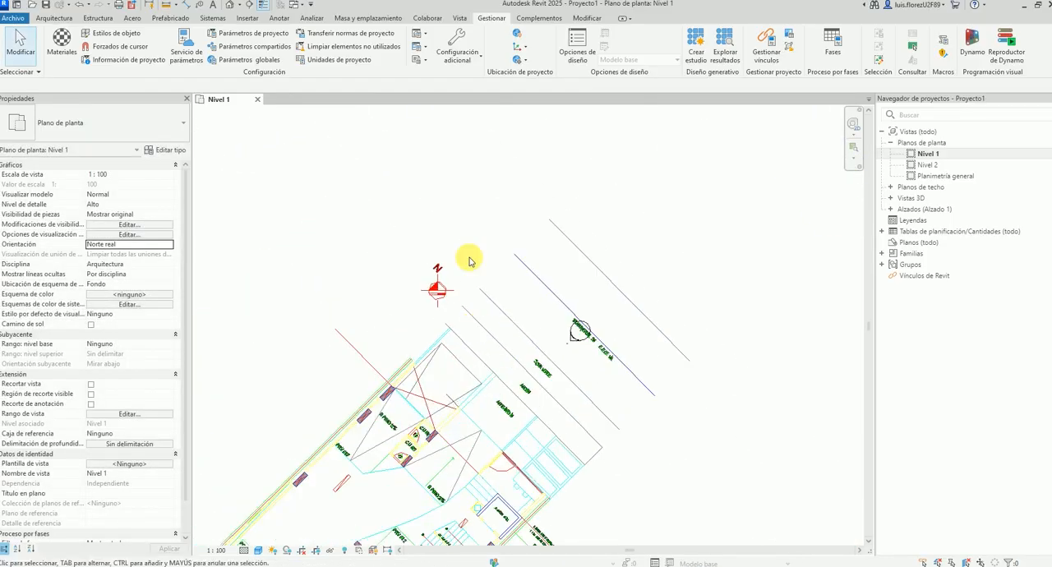
scroll(379, 331, "up", 1)
scroll(388, 298, "down", 5)
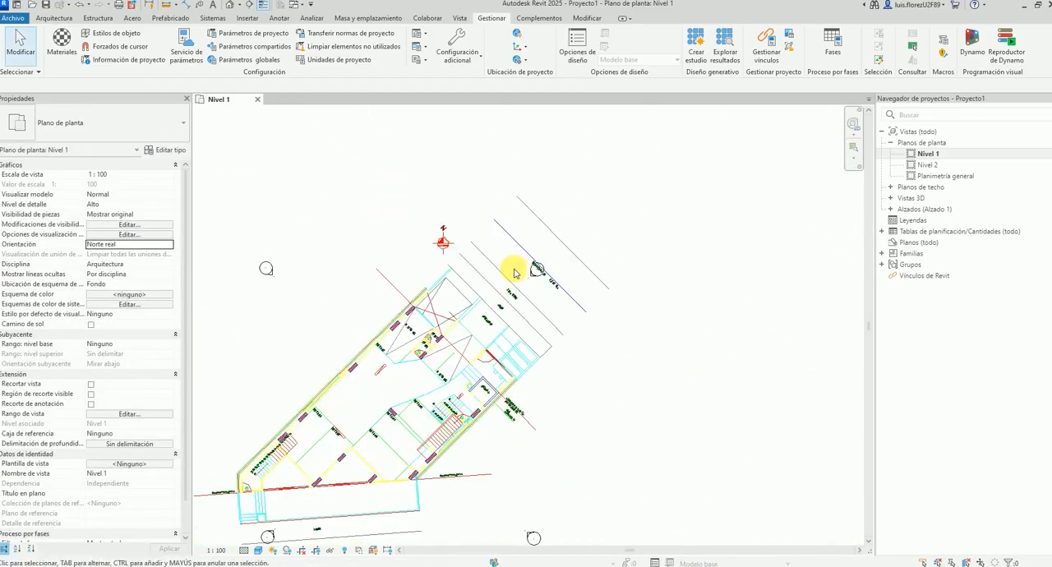
scroll(462, 290, "up", 3)
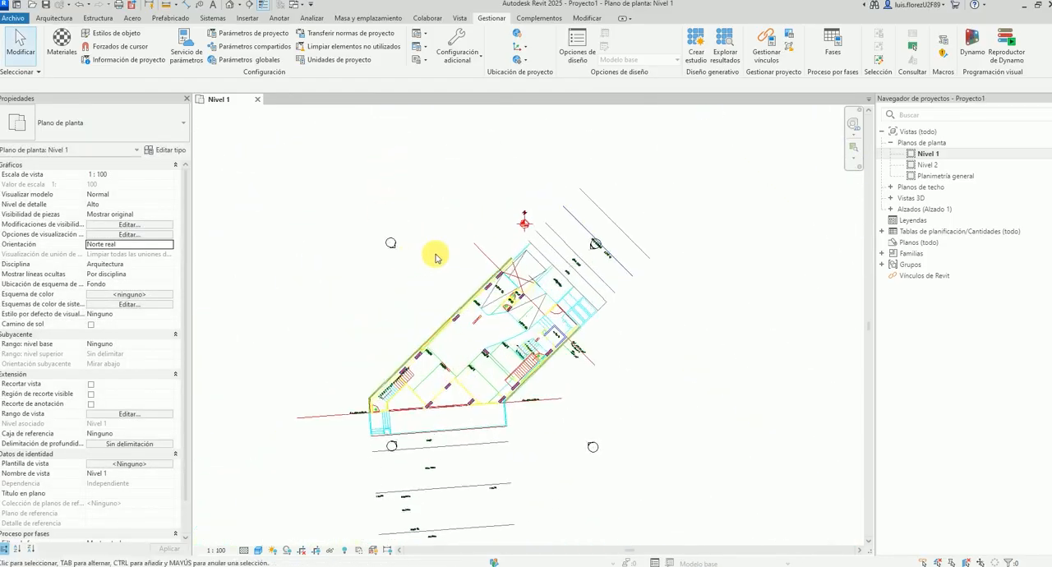
Copy the imported SAINT JOSEPH Nivel 1.dwg plan from Nivel 1 and paste it into Nivel 2, aligned with the current view.
left_click(512, 265)
key("ctrl+c")
double_click(929, 165)
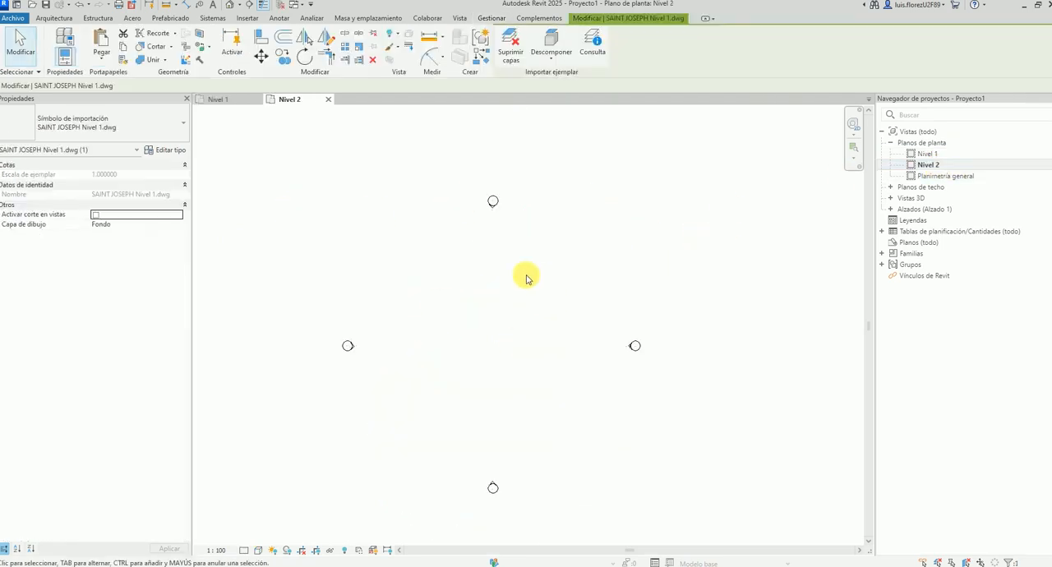
left_click(101, 51)
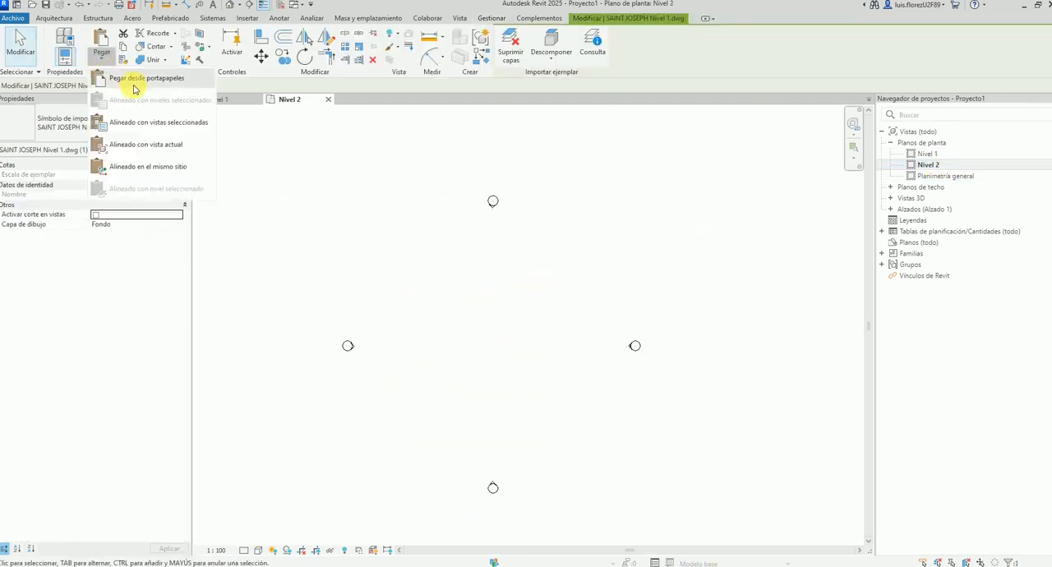
left_click(146, 144)
double_click(927, 153)
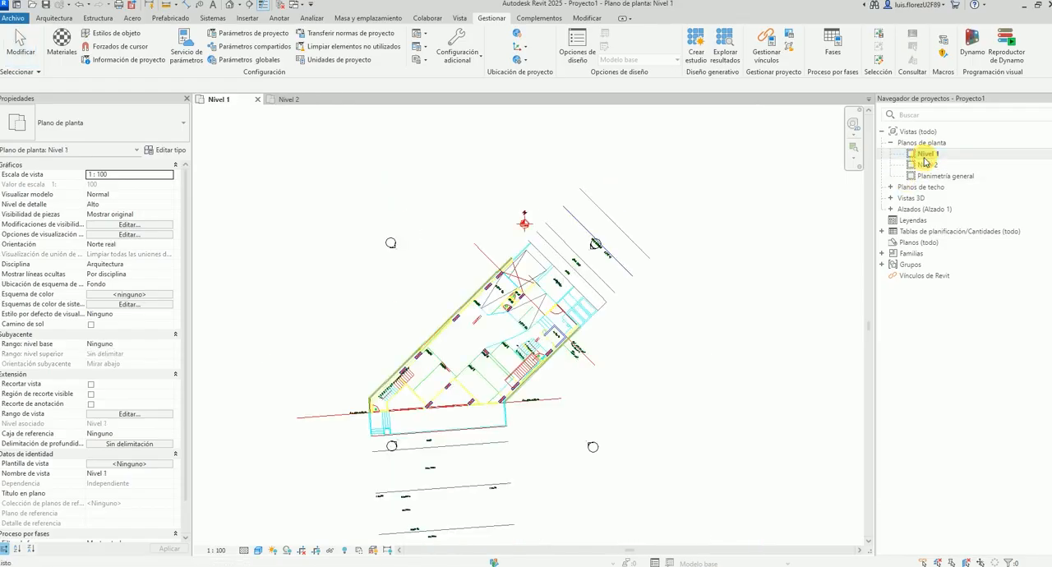
double_click(928, 165)
scroll(460, 325, "up", 5)
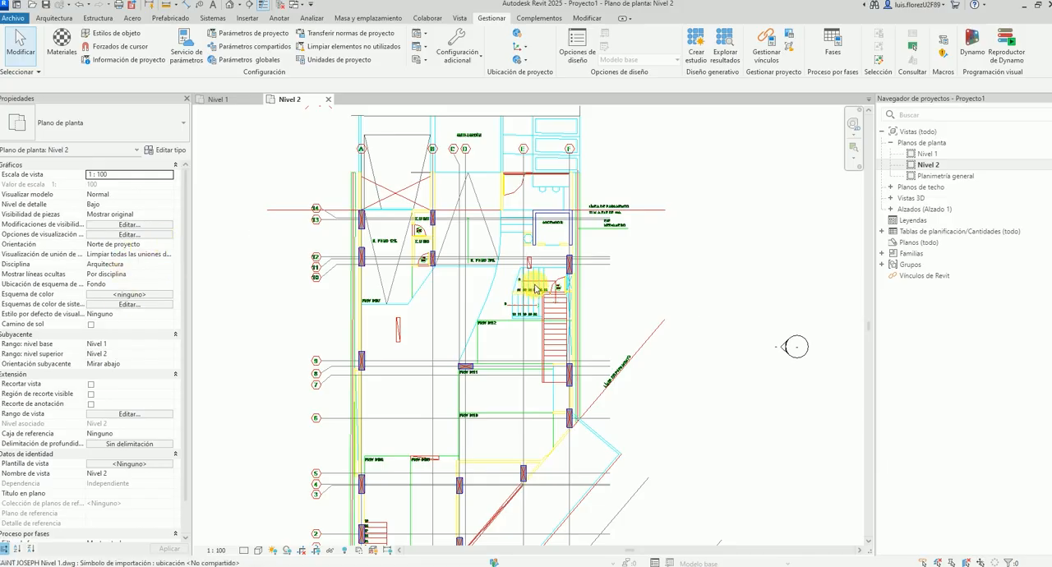
scroll(536, 288, "up", 1)
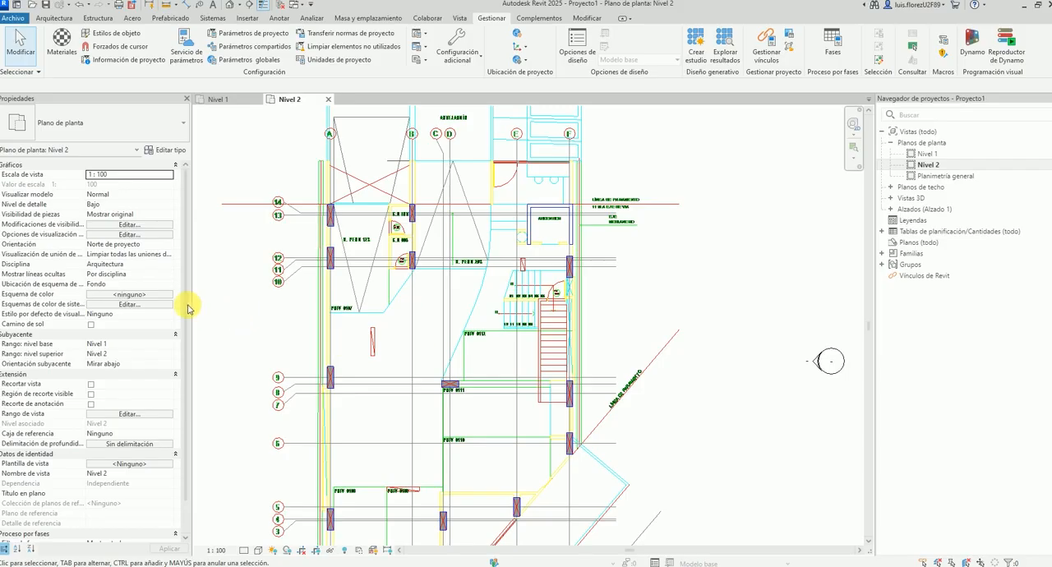
Set the Nivel 2 view's orientation to Norte real and check the rotated plan and north symbol.
left_click(171, 245)
left_click(134, 264)
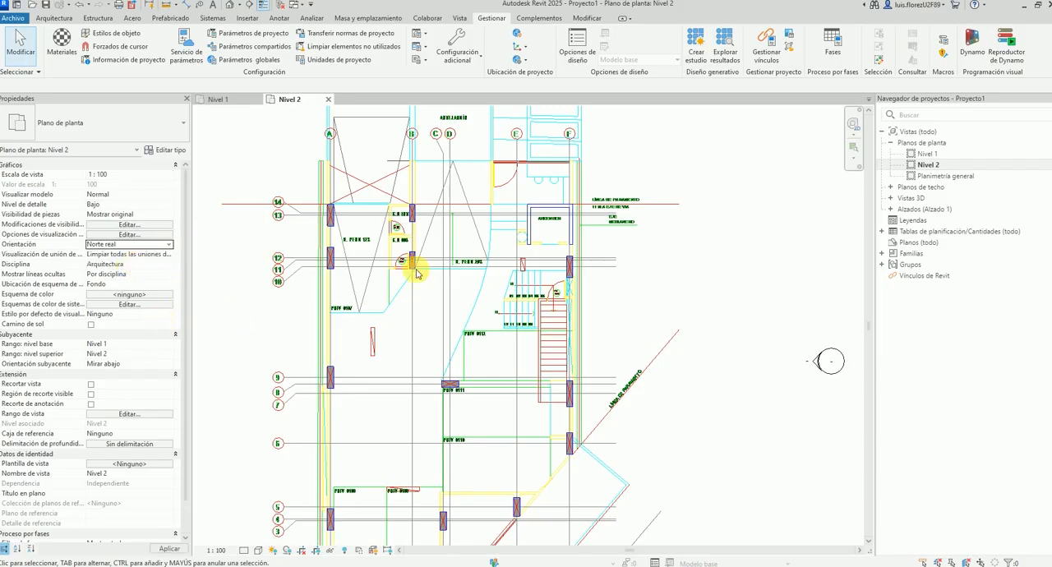
scroll(559, 305, "up", 1)
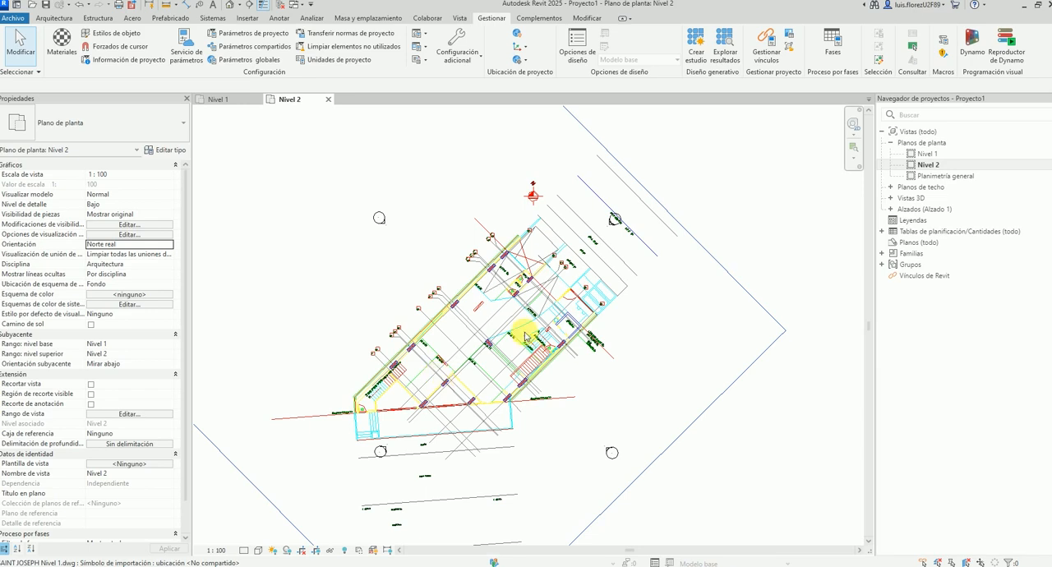
scroll(546, 321, "up", 3)
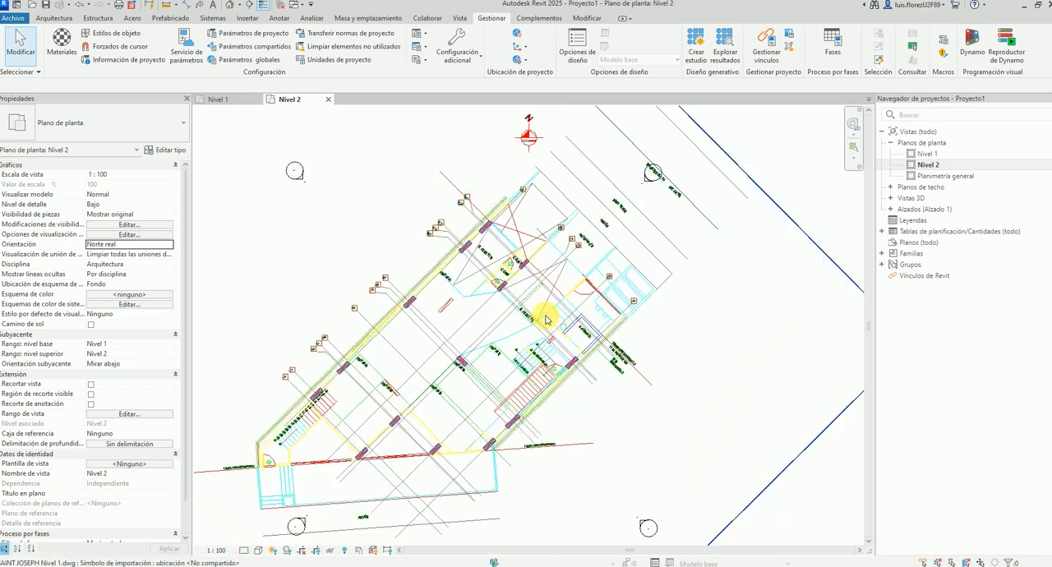
Set the orientation of both the Nivel 1 and Nivel 2 floor plans to Norte de proyecto.
double_click(923, 154)
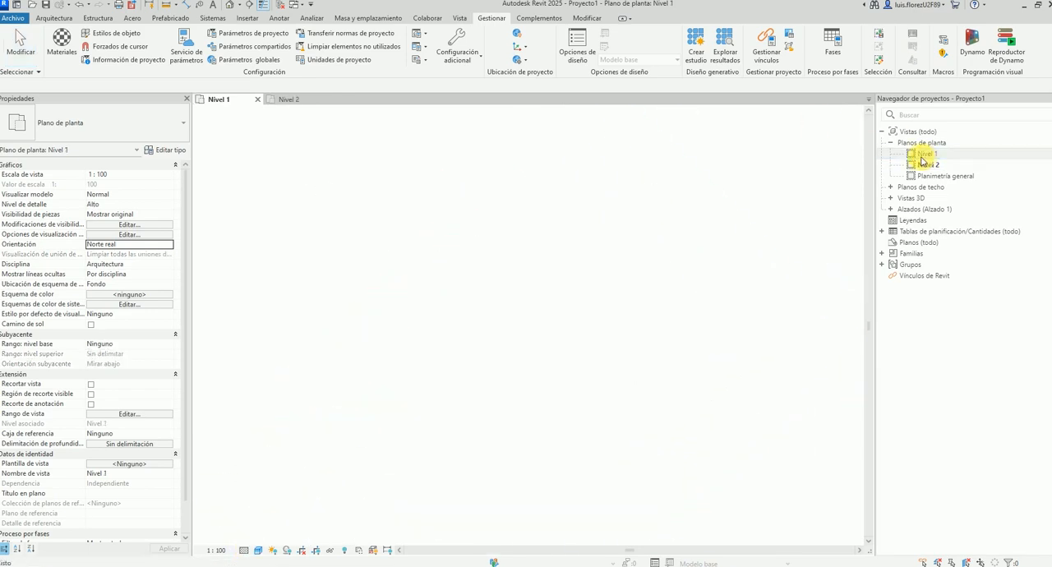
left_click(169, 245)
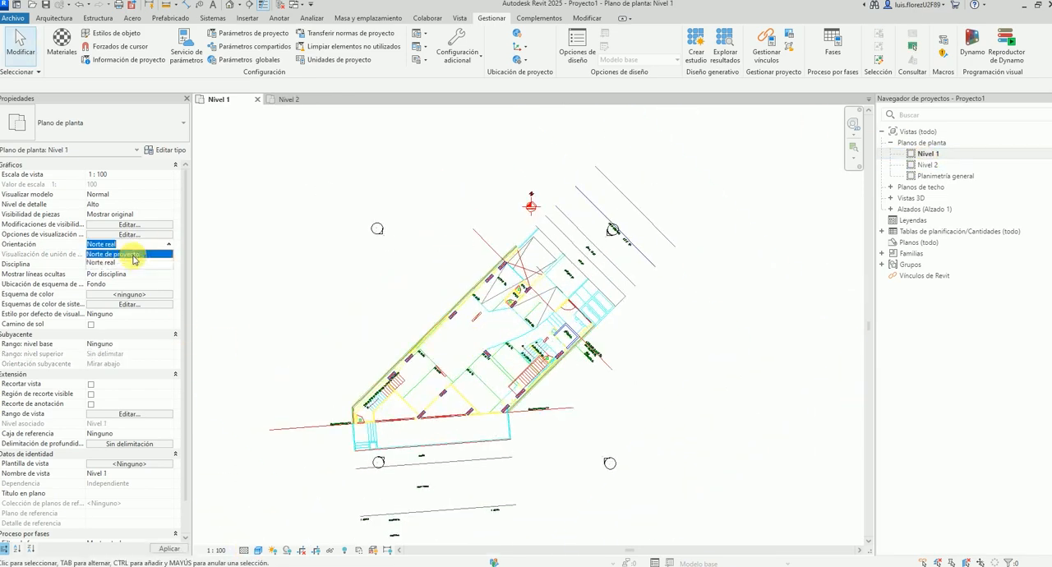
left_click(132, 255)
double_click(925, 165)
left_click(165, 244)
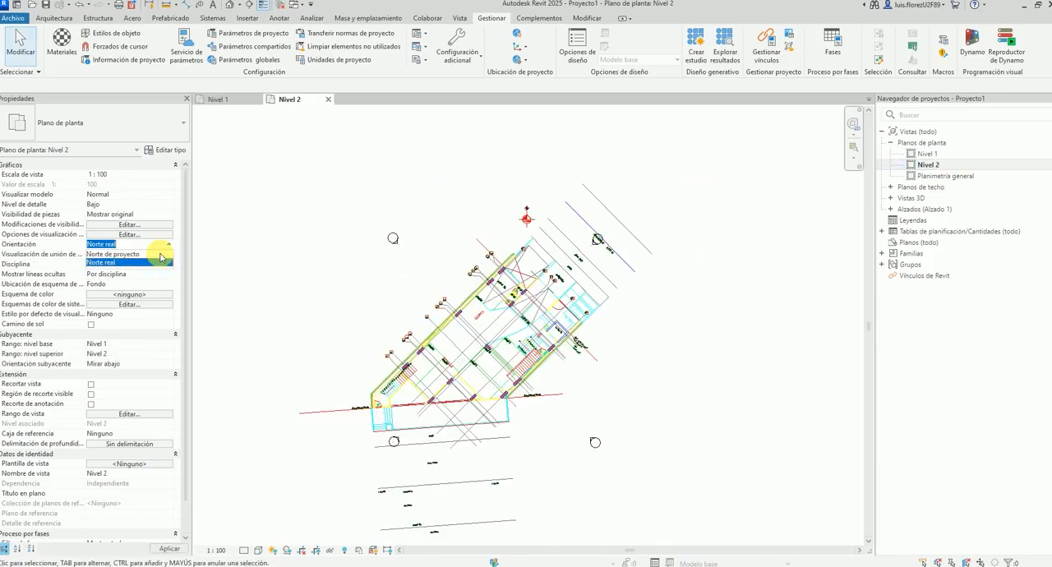
left_click(115, 256)
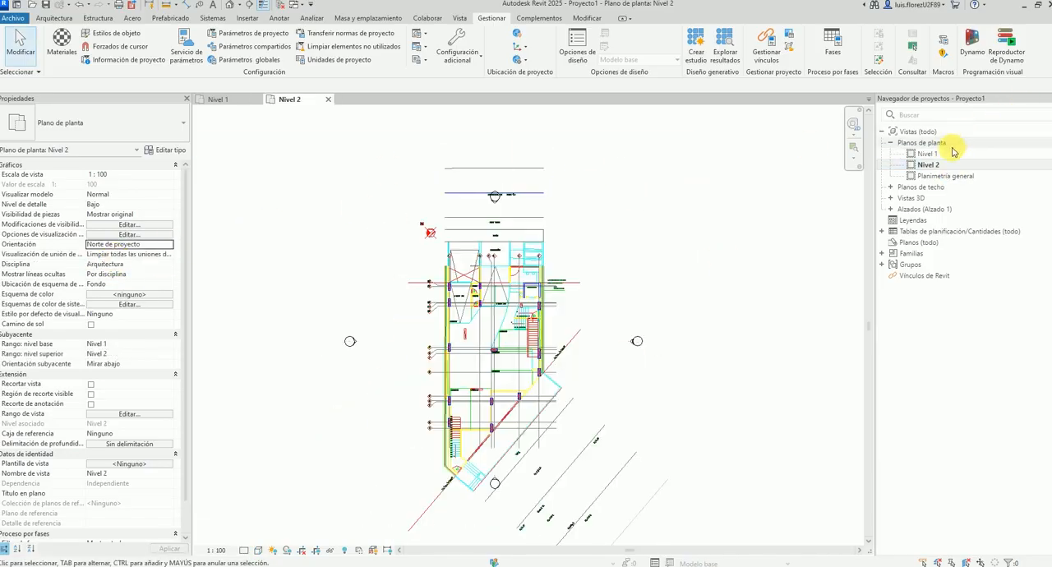
double_click(927, 154)
Create a new sheet with the A4 vacío title block.
left_click(921, 233)
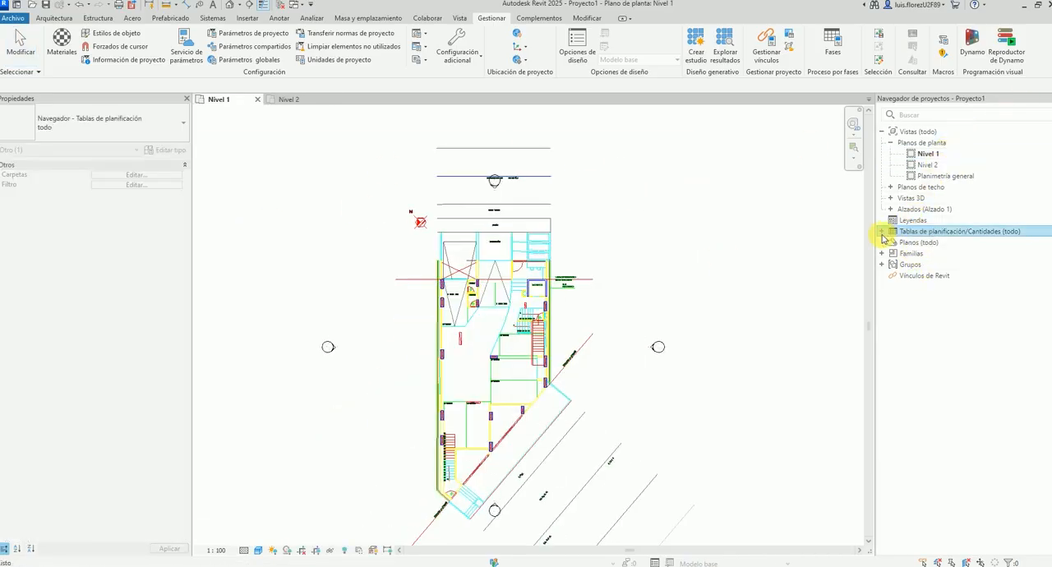
left_click(882, 231)
right_click(902, 265)
left_click(880, 274)
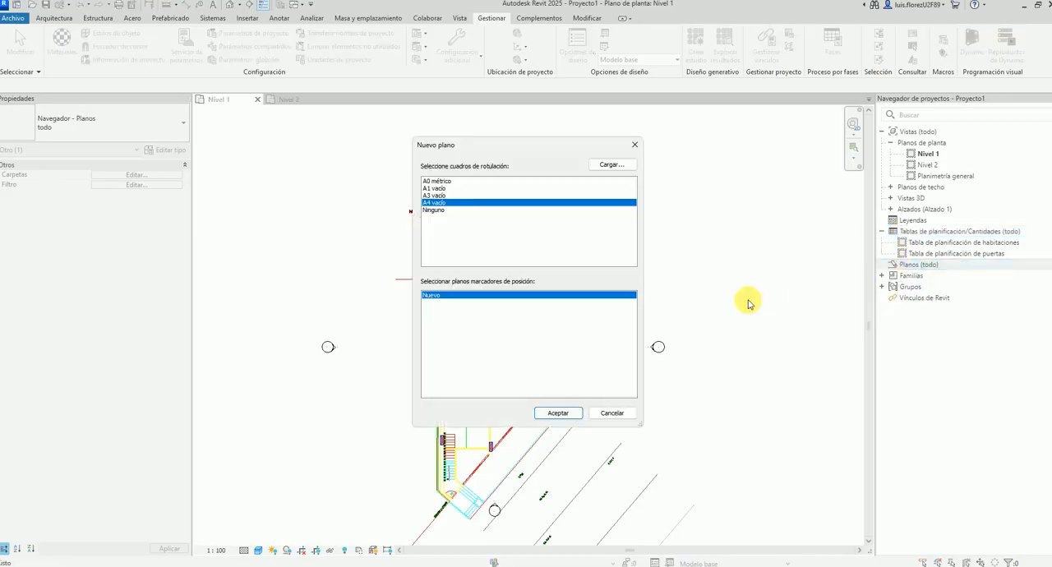
left_click(559, 413)
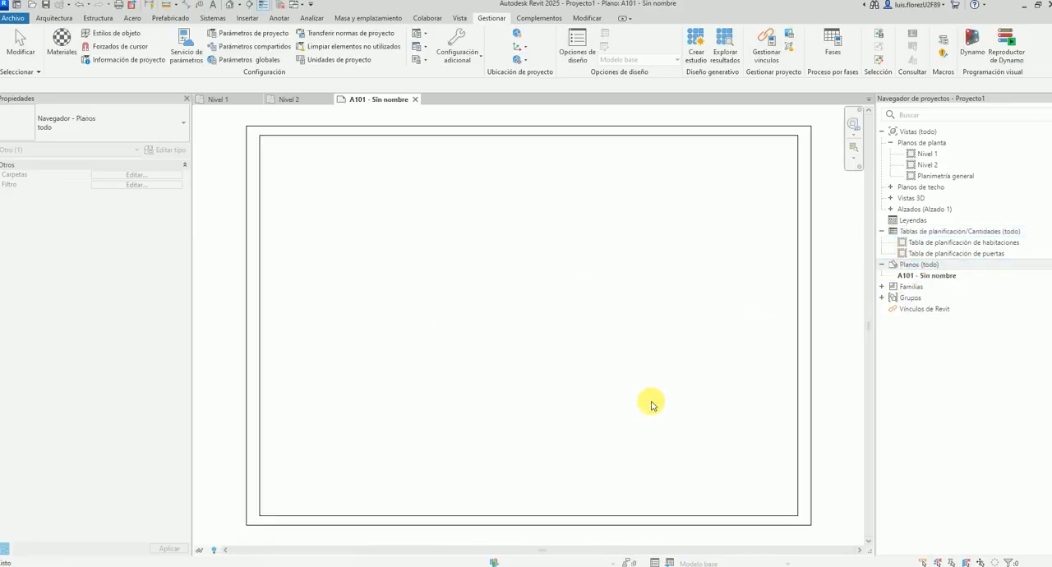
Place the Nivel 1 floor plan on sheet A101.
left_click_drag(927, 154, 530, 240)
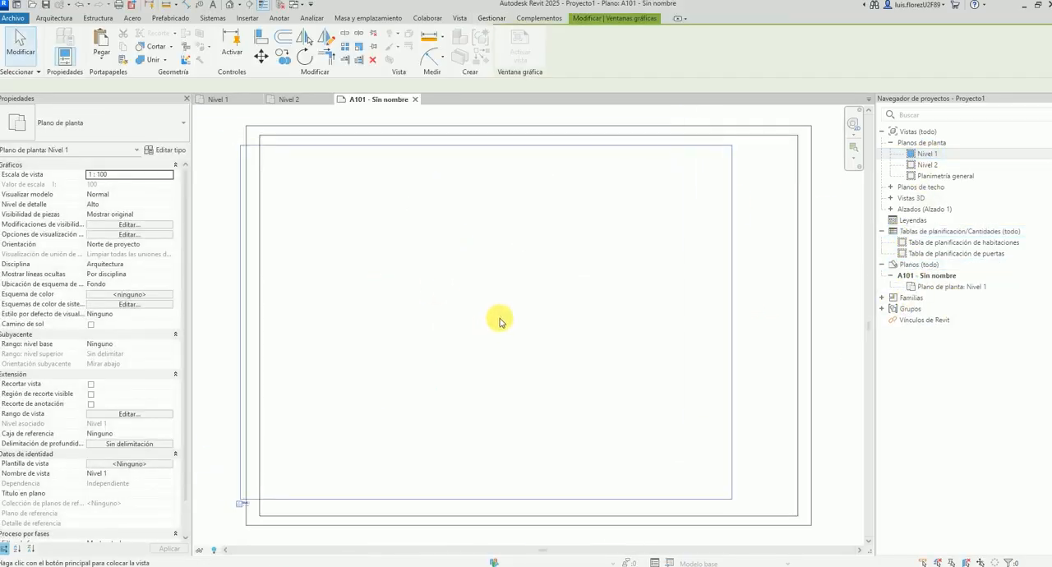
left_click(508, 315)
scroll(415, 399, "down", 2)
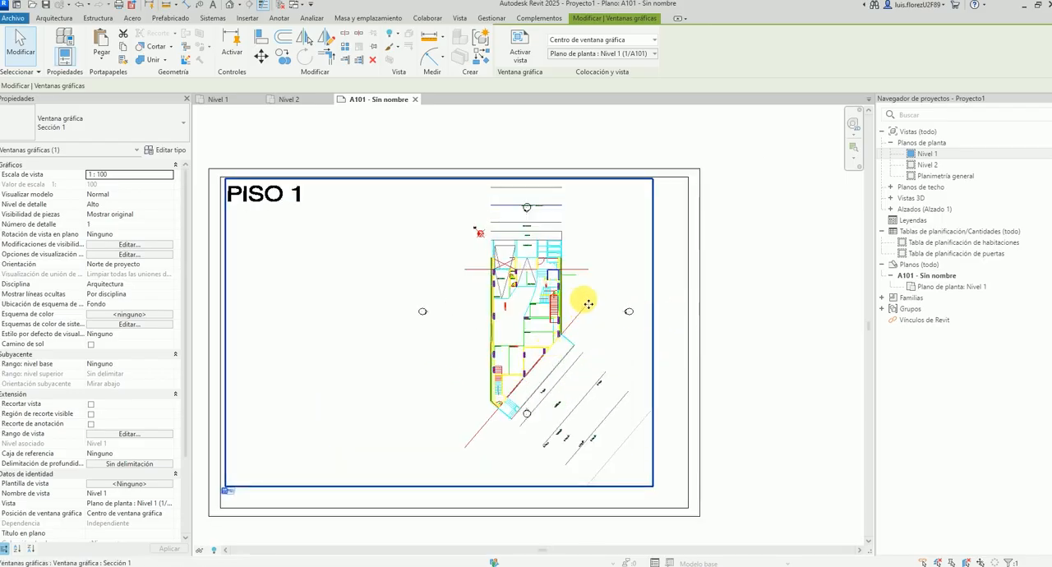
Set the Nivel 1 view's orientation to Norte real and return to sheet A101.
double_click(915, 154)
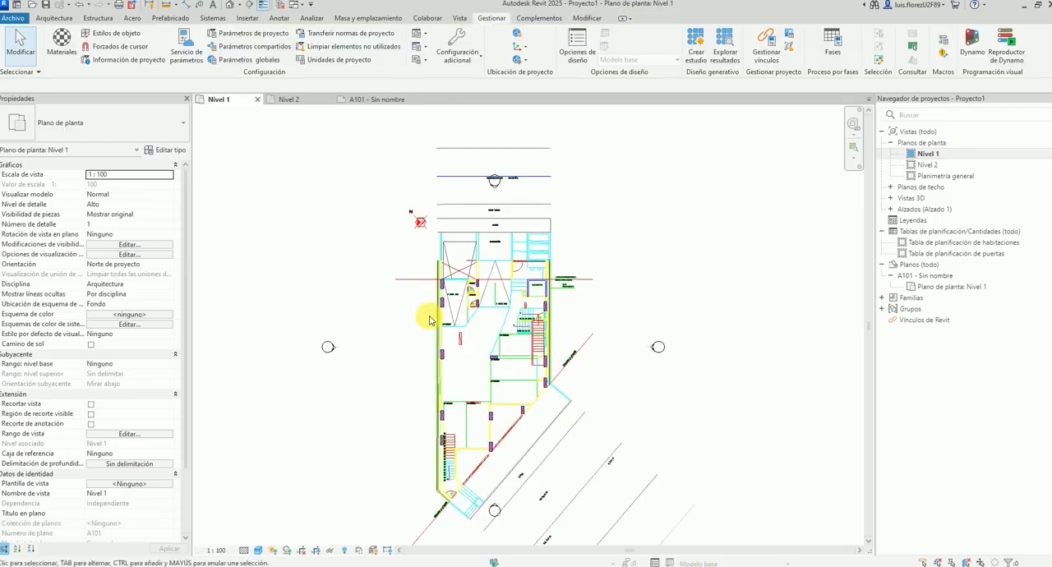
left_click(169, 286)
left_click(155, 292)
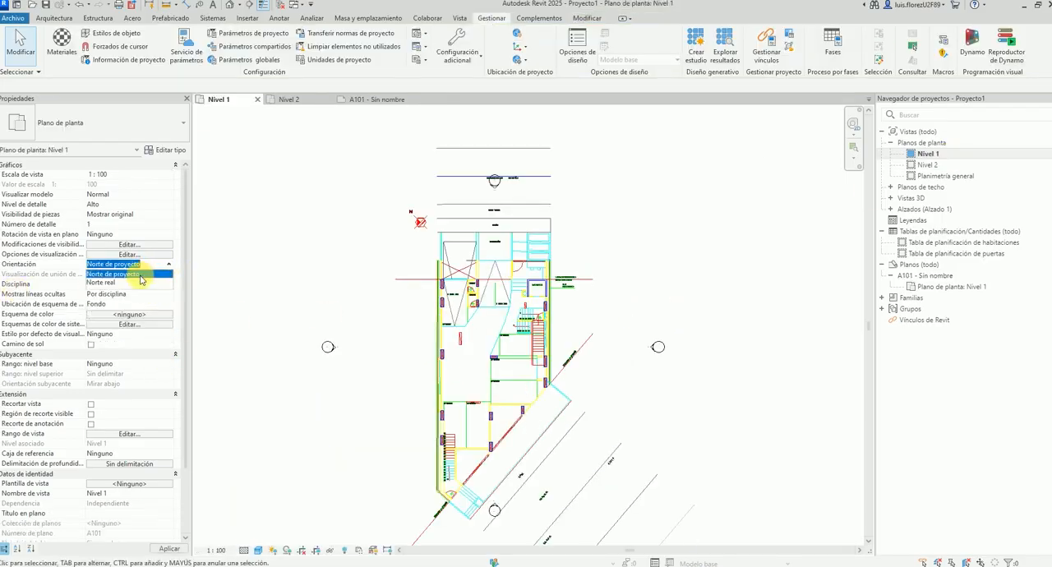
left_click(141, 282)
left_click(352, 99)
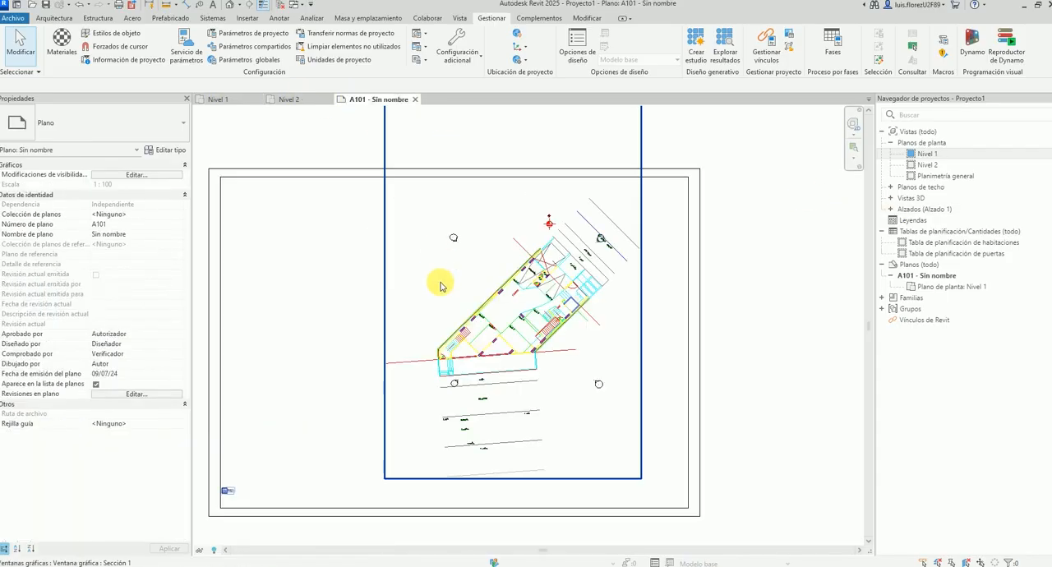
Move the Nivel 1 viewport towards the left side of sheet A101 and check the direction of its north symbol.
scroll(440, 283, "down", 2)
left_click_drag(503, 292, 420, 305)
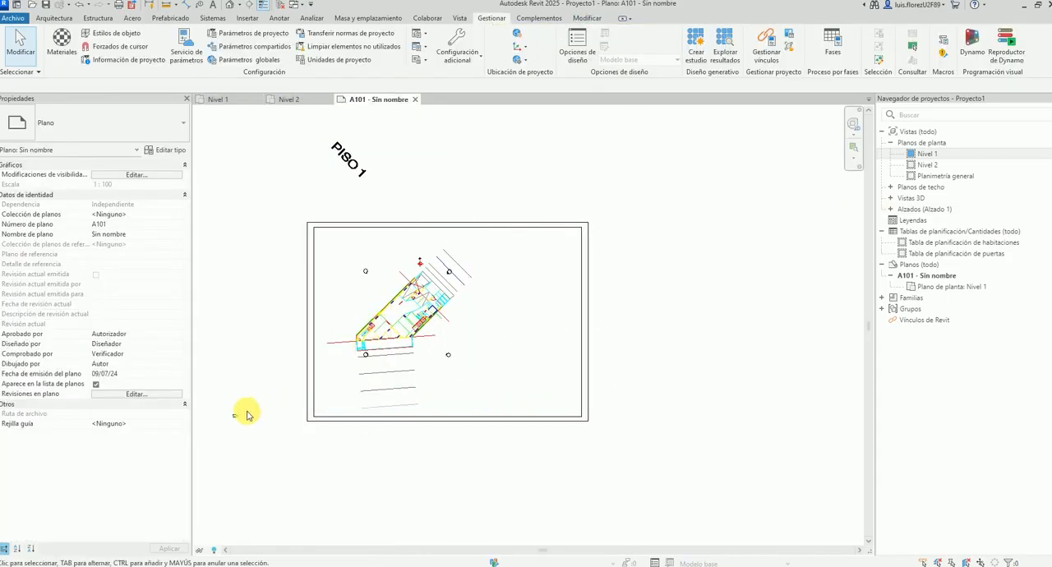
left_click(305, 364)
scroll(419, 241, "up", 5)
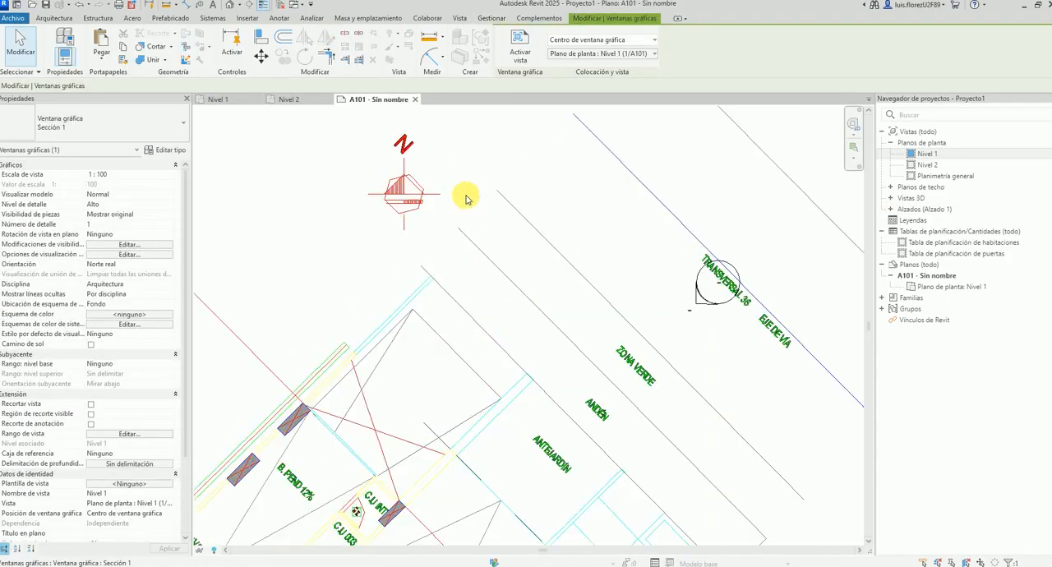
scroll(462, 195, "up", 3)
scroll(477, 287, "down", 6)
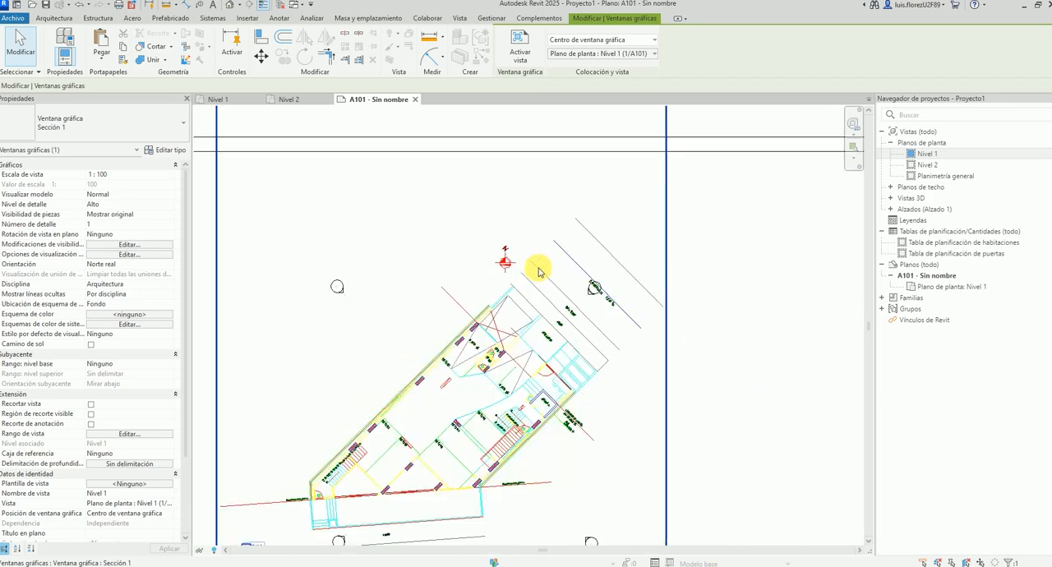
scroll(623, 345, "up", 1)
left_click(689, 363)
middle_click_drag(684, 346, 635, 309)
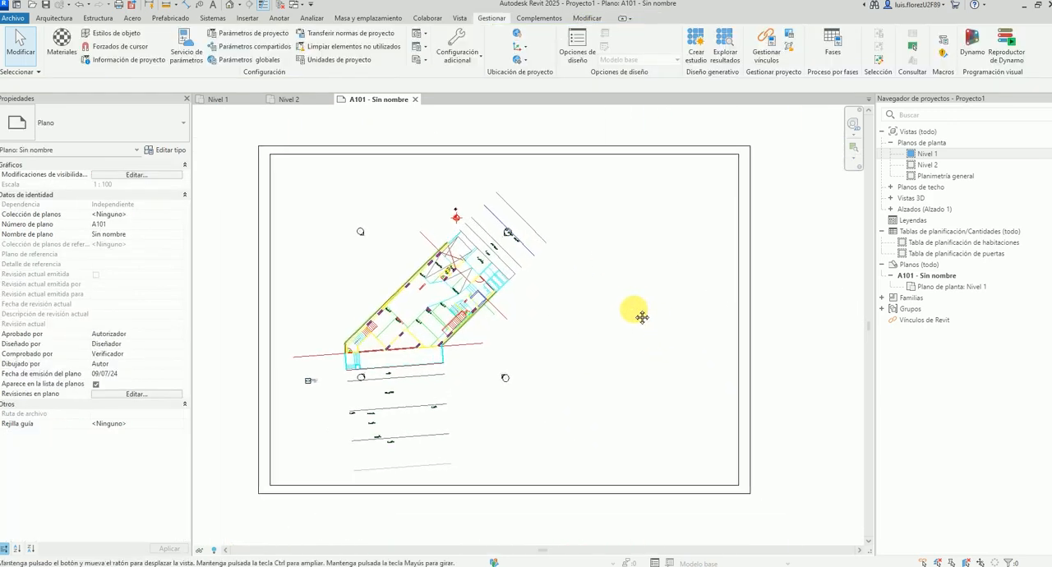
Draw a rectangle of walls across the rotated building plan in the Nivel 1 view.
double_click(925, 155)
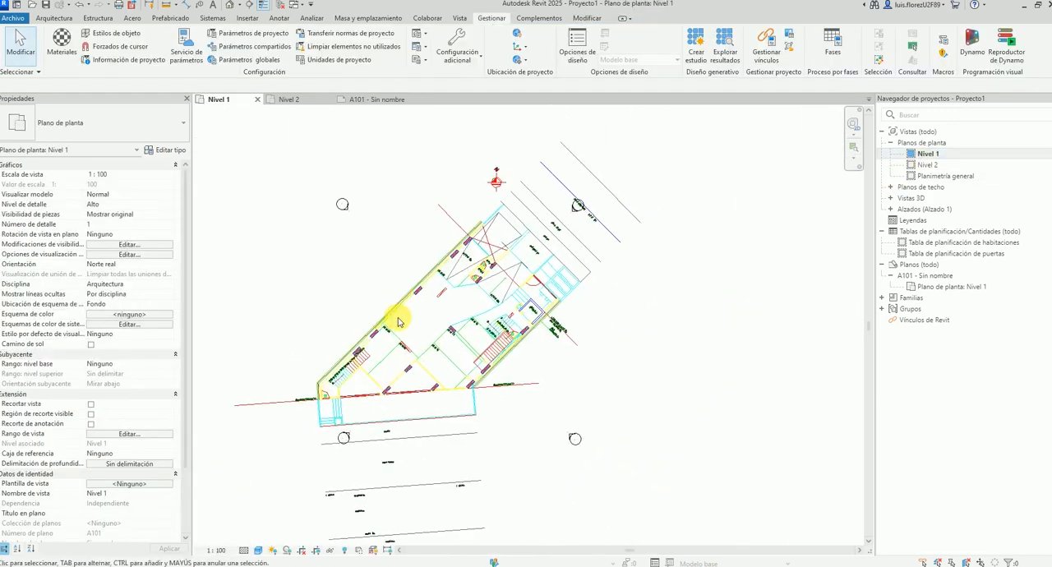
key("w")
key("a")
left_click(515, 35)
left_click(332, 246)
left_click(482, 360)
key("Escape")
key("Escape")
Open the default 3D view and examine the rectangle of walls.
key("3")
key("d")
middle_click_drag(577, 328, 415, 411, "shift")
Activate the Nivel 1 viewport on sheet A101 and delete the rectangle of walls.
left_click(378, 100)
left_click(277, 265)
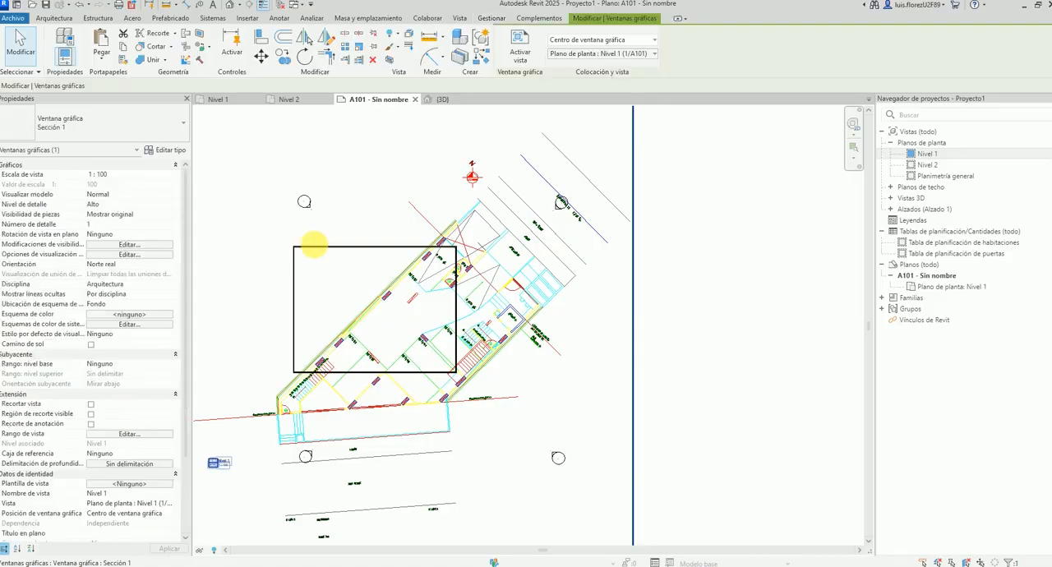
left_click_drag(397, 309, 399, 310)
key("ctrl+z")
scroll(463, 297, "down", 2)
double_click(402, 264)
left_click_drag(206, 258, 503, 353)
key("Delete")
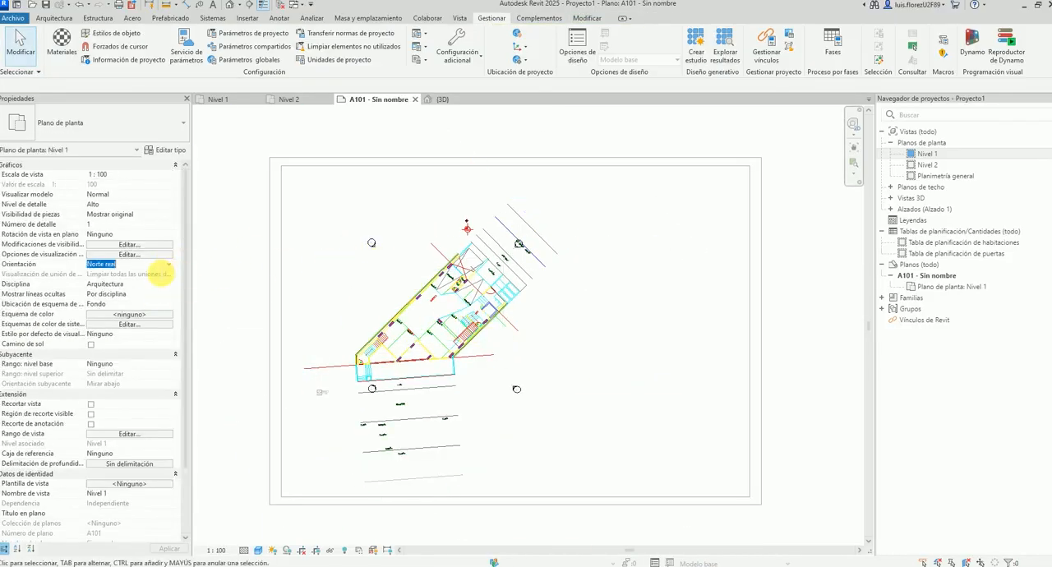
Set the activated Nivel 1 view's orientation to Norte de proyecto.
left_click(168, 265)
left_click(160, 276)
scroll(401, 294, "up", 3)
Draw a rectangle of walls about 11.2 m wide between the side walls in the upper part of the building plan.
key("w")
key("a")
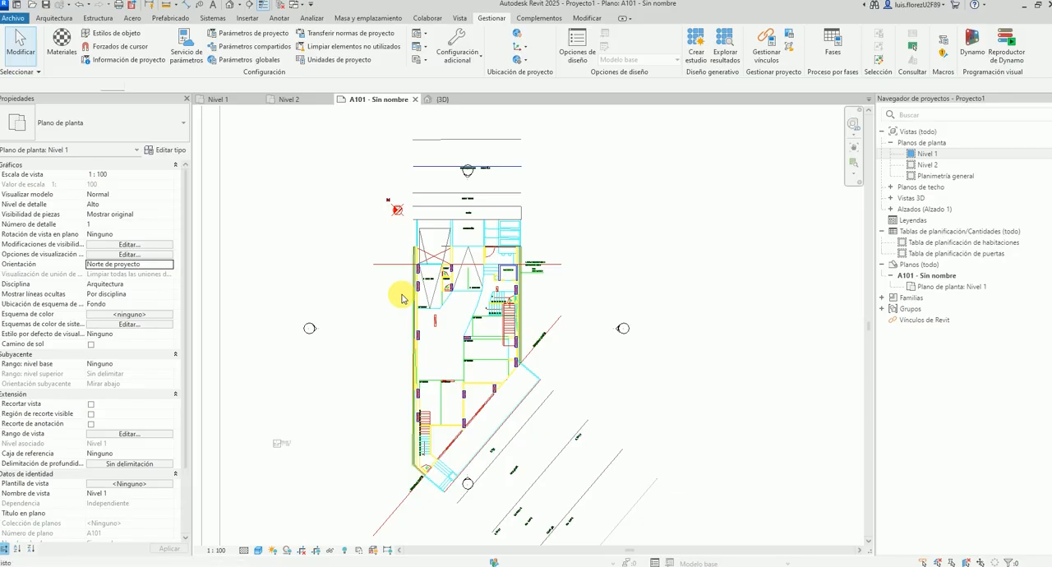
scroll(481, 298, "up", 1)
scroll(480, 297, "up", 1)
left_click(515, 35)
left_click(398, 235)
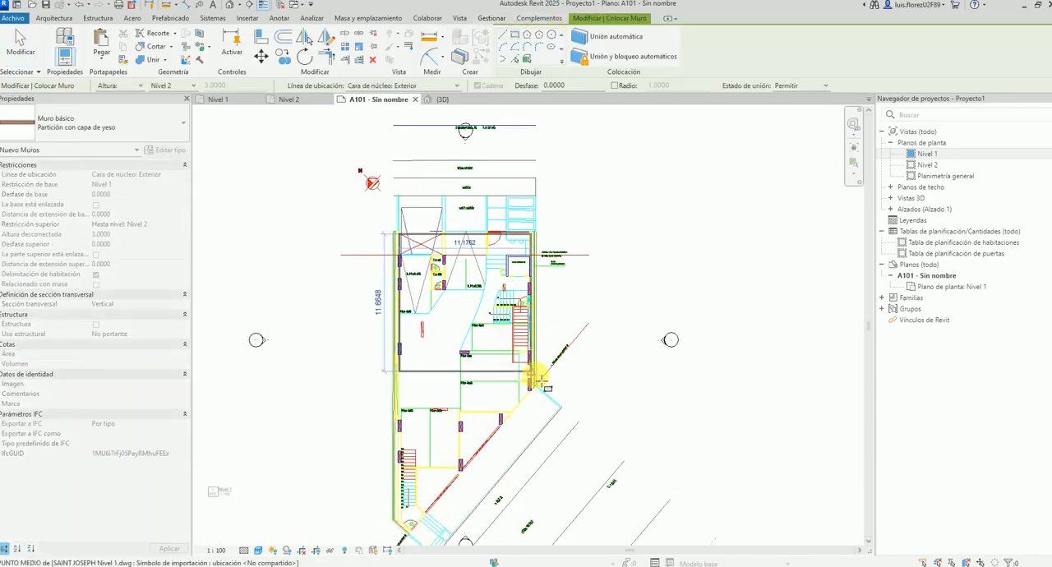
left_click(529, 392)
key("Escape")
Turn on shadows for the rectangle of walls in the 3D view.
left_click(442, 99)
scroll(534, 344, "down", 3)
middle_click_drag(538, 352, 488, 490, "shift")
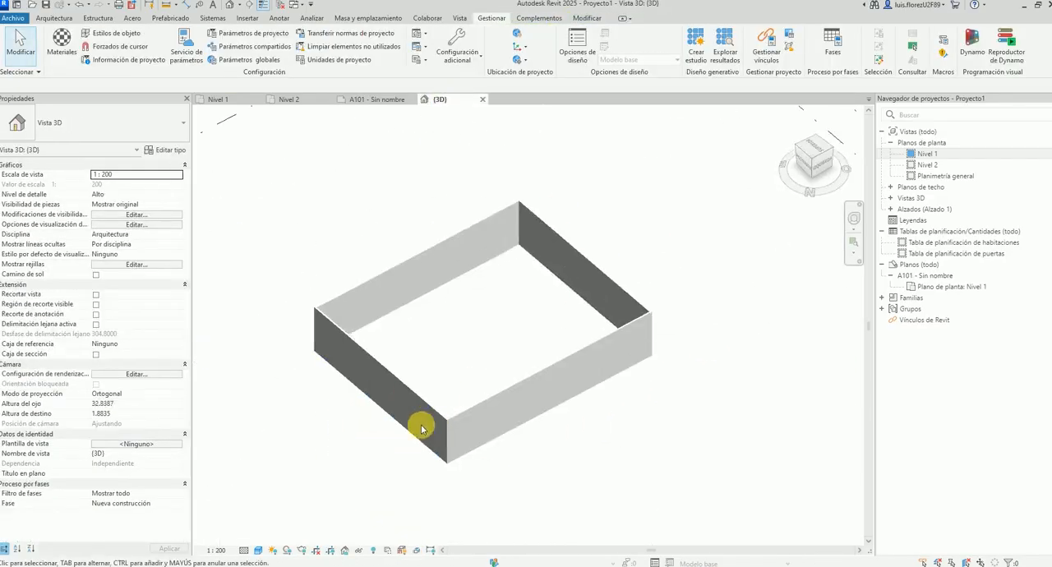
middle_click_drag(376, 473, 380, 467, "shift")
scroll(386, 470, "up", 2)
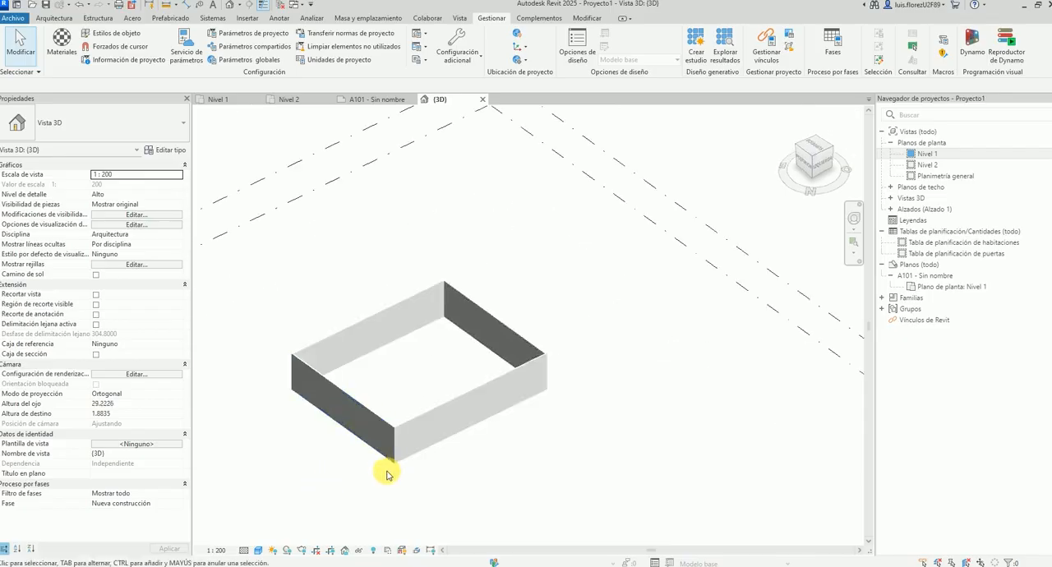
left_click(287, 551)
Examine the shadows cast by the walls from several angles in the 3D view.
middle_click_drag(390, 438, 403, 460, "shift")
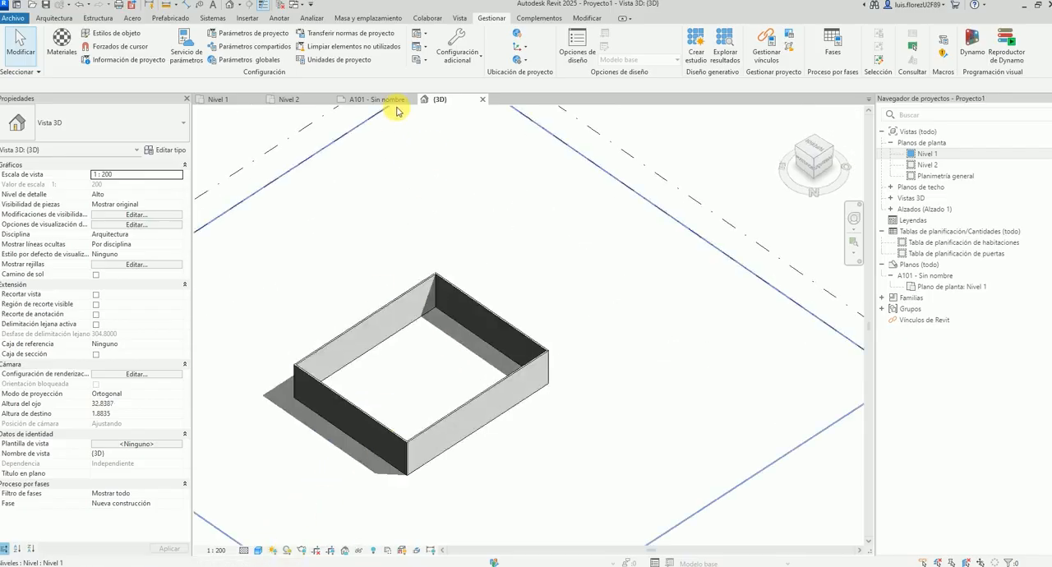
scroll(348, 484, "up", 1)
scroll(345, 487, "up", 1)
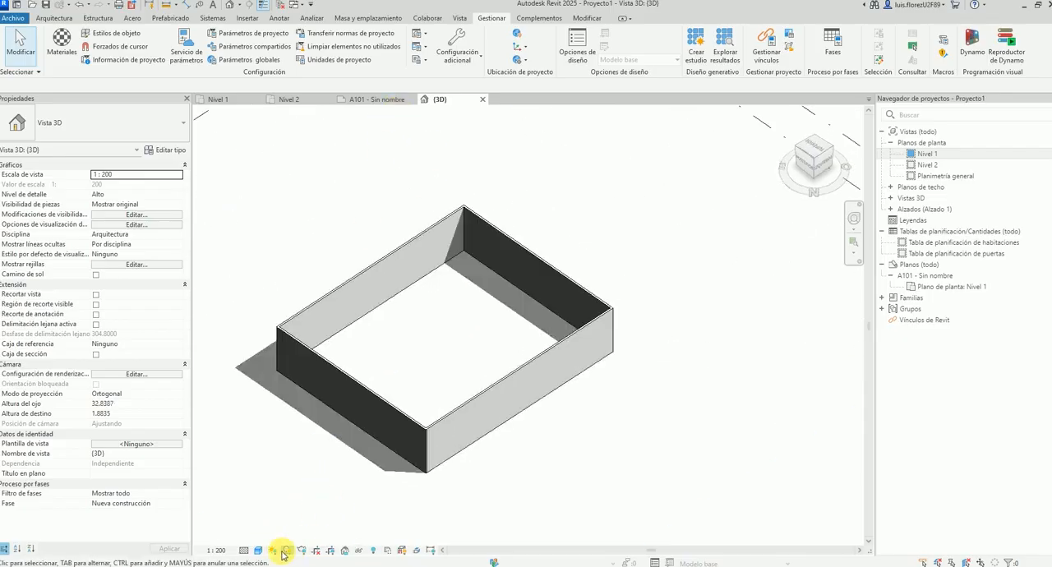
scroll(411, 458, "down", 2)
middle_click_drag(411, 458, 389, 384, "shift")
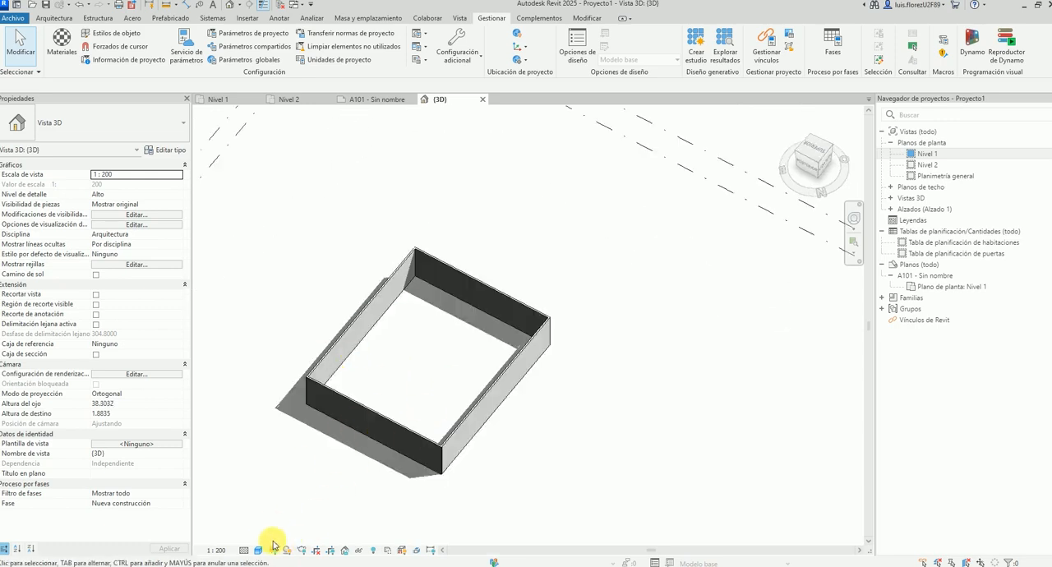
middle_click_drag(356, 343, 507, 387, "shift")
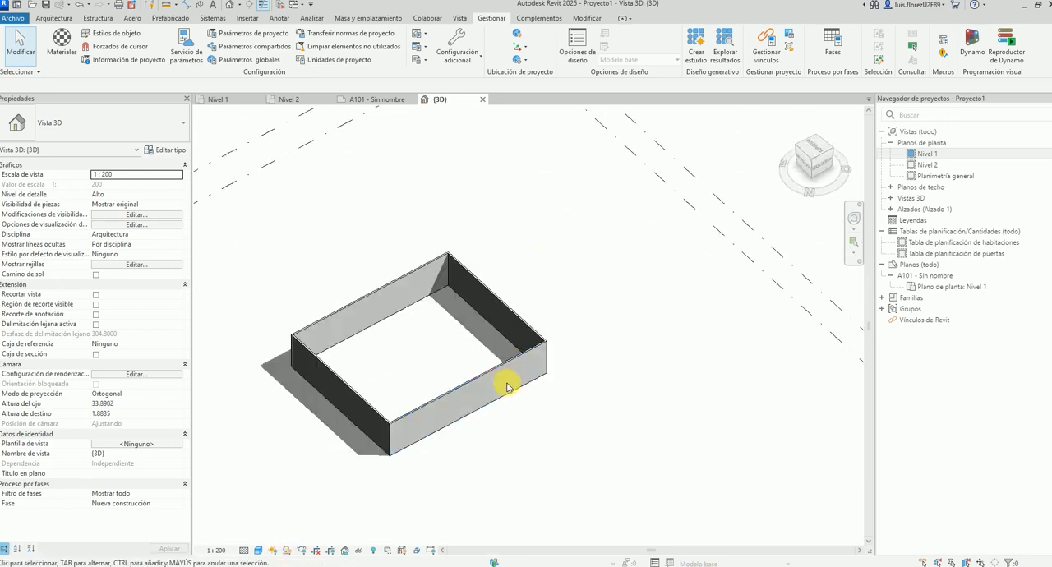
Activate the sun path in the 3D view, using the project location, date and time for the sun settings.
middle_click_drag(426, 380, 373, 427, "shift")
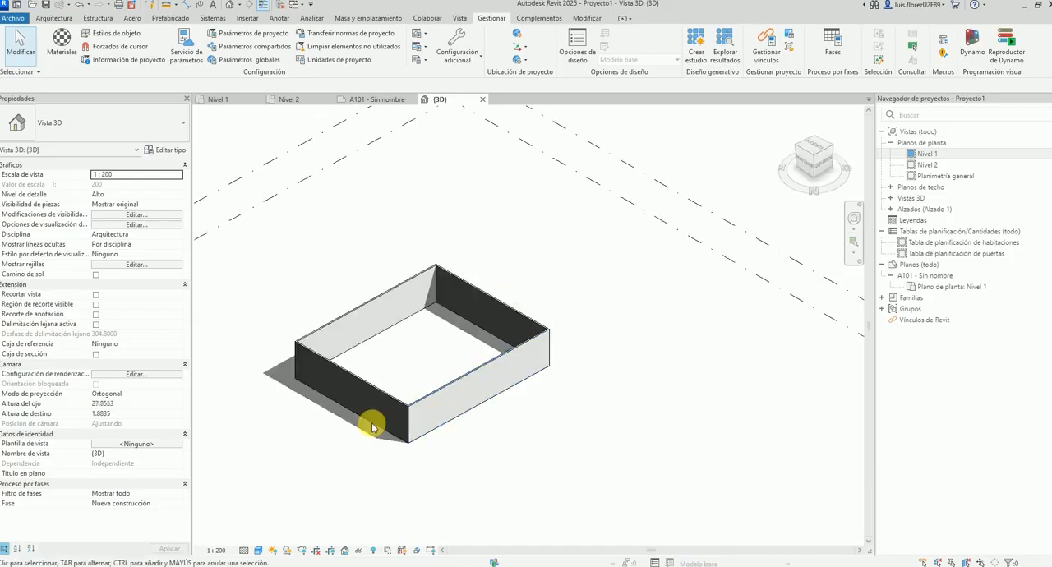
left_click(275, 550)
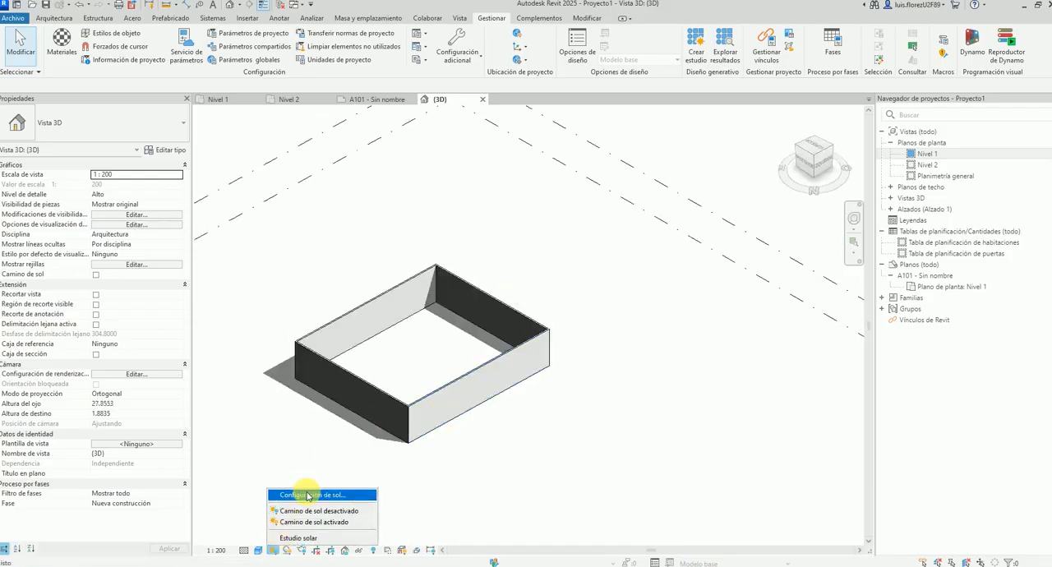
left_click(316, 522)
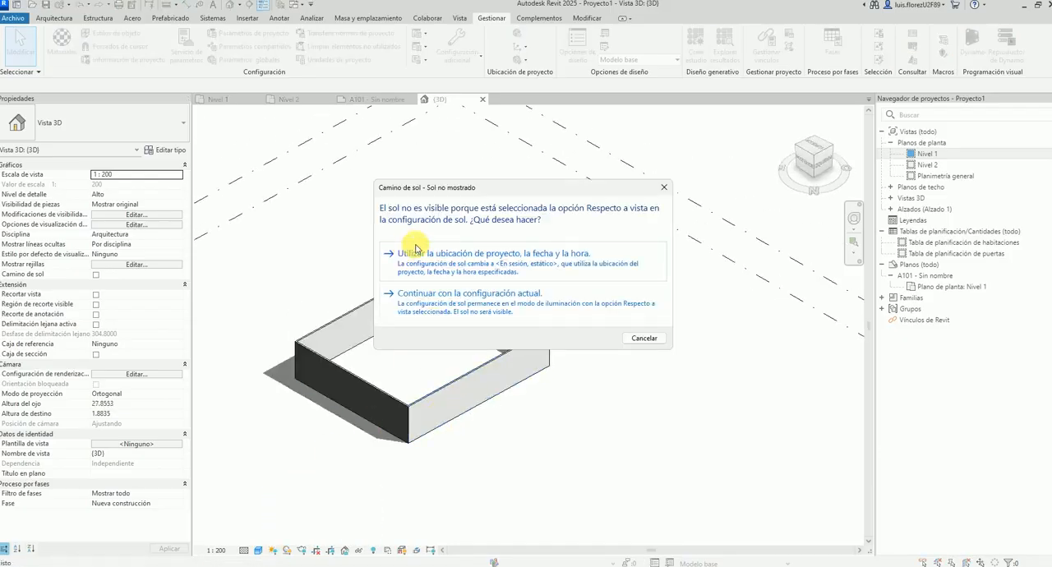
left_click(588, 263)
Move the sun along its 10 de marzo path to 03:45 p. m. and inspect the shadows cast by the walls.
middle_click_drag(565, 243, 499, 337, "shift")
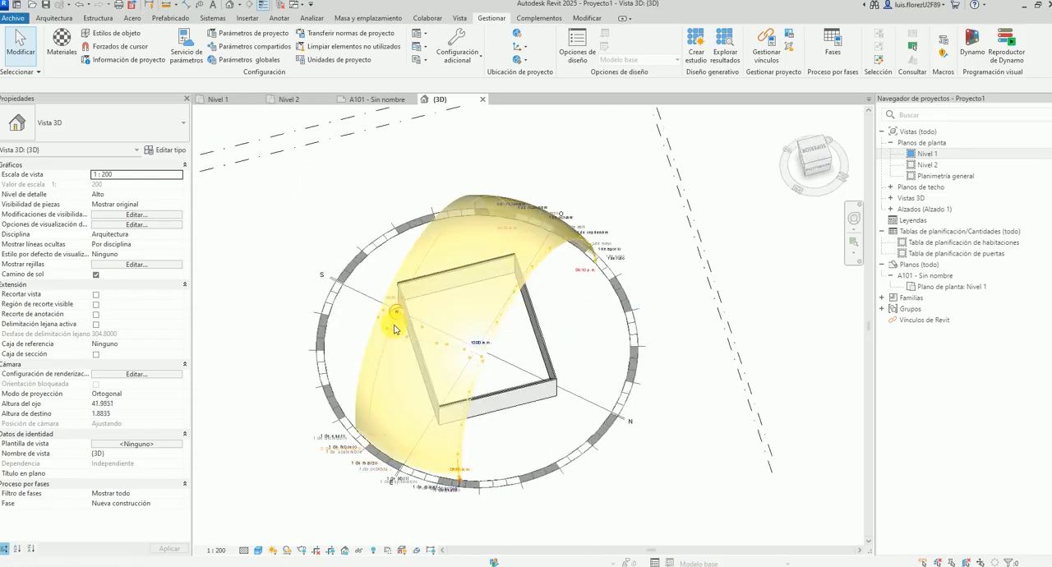
left_click_drag(437, 348, 414, 337)
middle_click_drag(507, 304, 205, 279, "shift")
left_click(813, 148)
scroll(460, 272, "up", 4)
left_click_drag(469, 268, 518, 309)
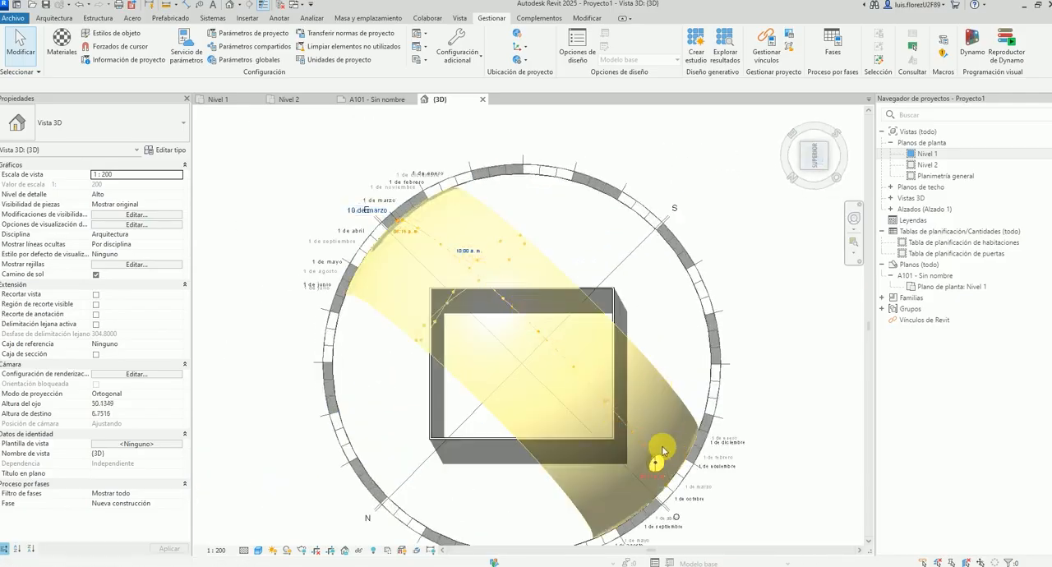
left_click_drag(587, 368, 591, 387)
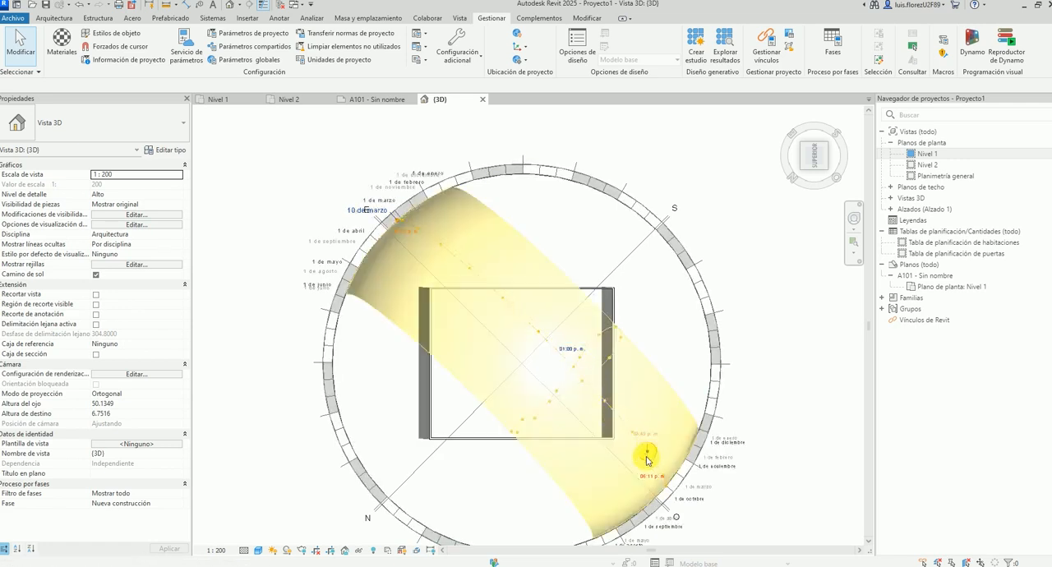
left_click_drag(647, 460, 647, 459)
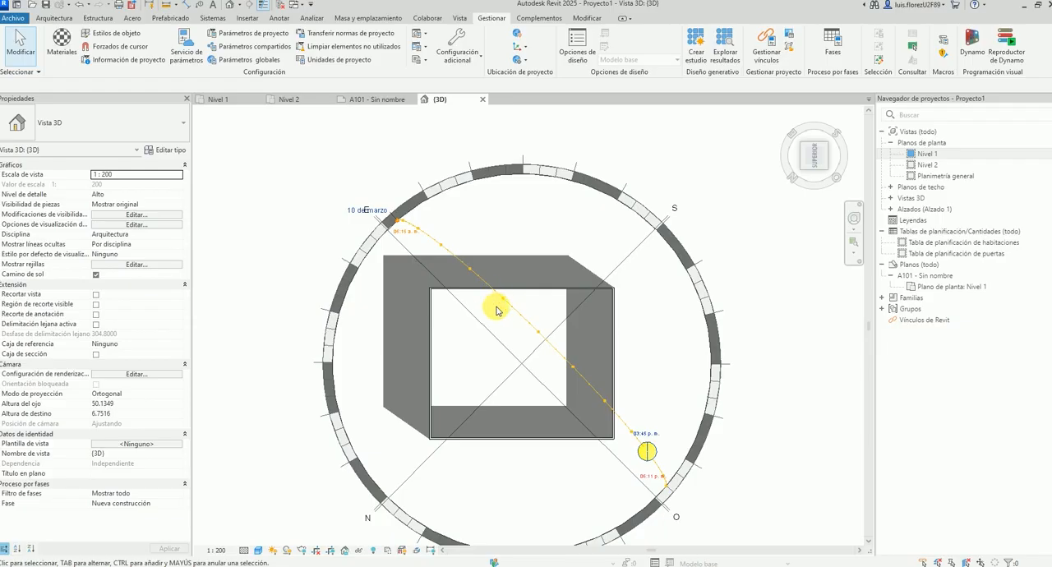
middle_click_drag(485, 460, 541, 245, "shift")
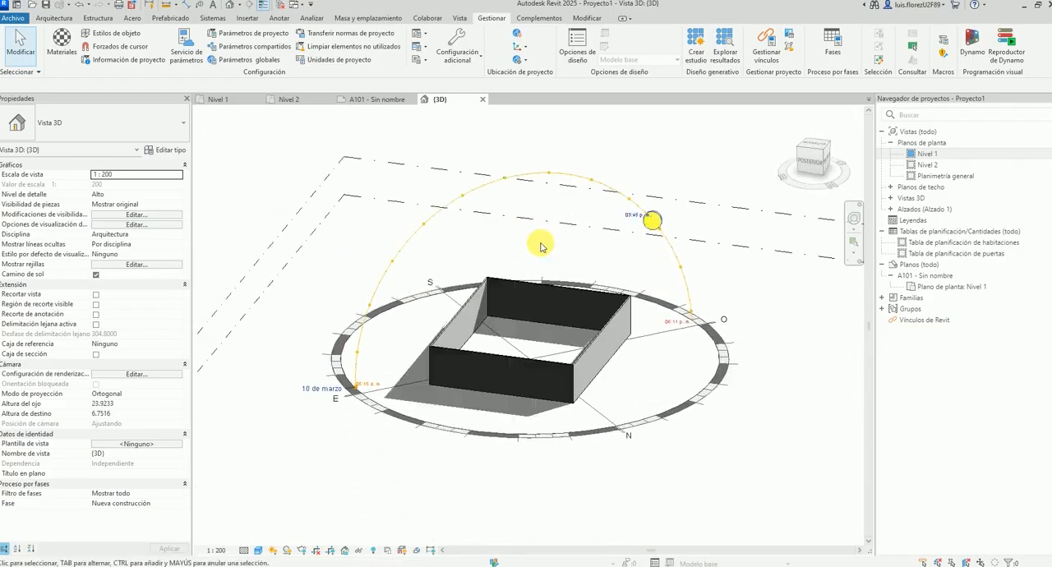